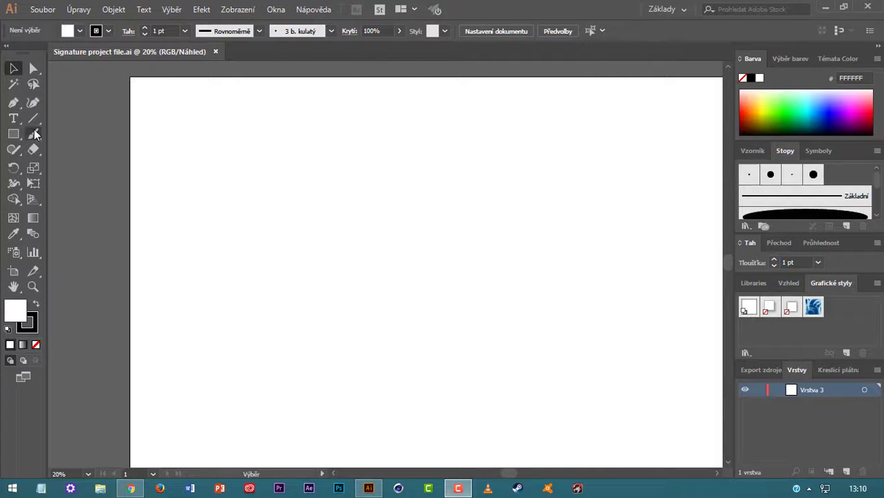
Set up the Paintbrush tool with the tapered black oval art brush
click(34, 133)
scroll(805, 193, down, 2)
click(805, 202)
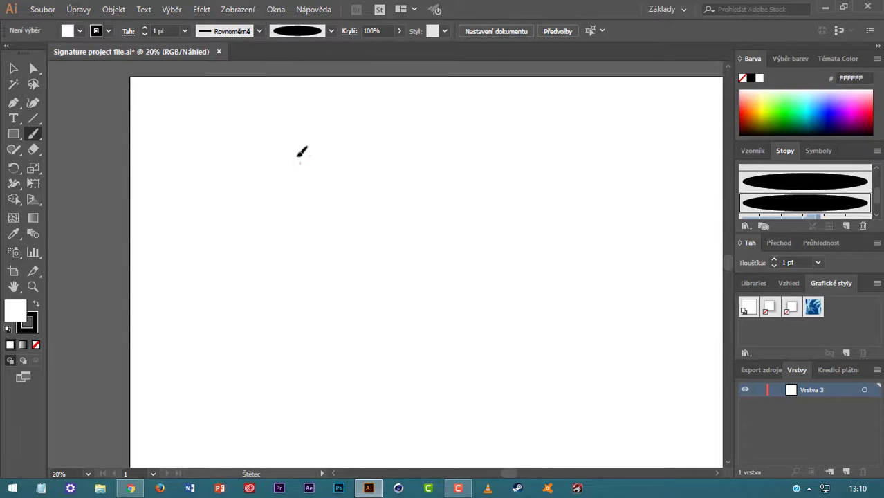
drag(300, 154, 339, 263)
key(ctrl+z)
mouse_move(276, 177)
mouse_down()
mouse_move(229, 166)
mouse_move(313, 280)
mouse_move(375, 139)
mouse_up()
drag(270, 134, 389, 275)
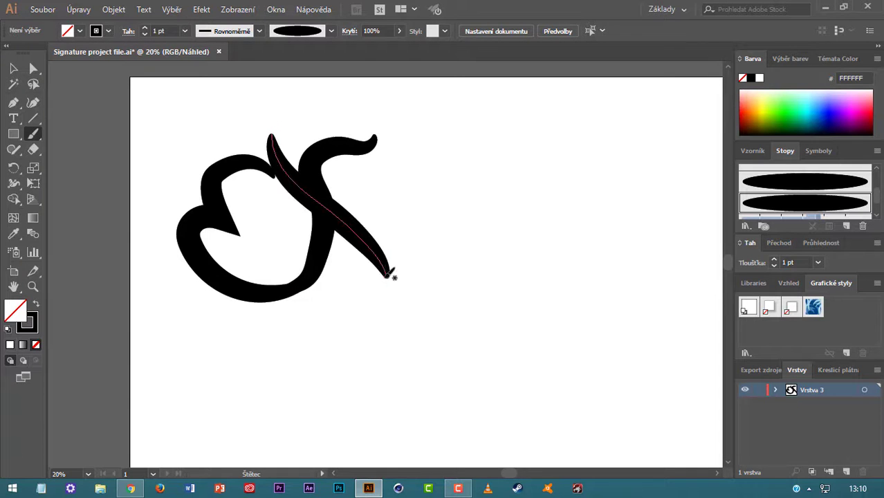
key(ctrl+z)
key(ctrl+z)
key(ctrl+z)
Paint the thick tapered letters E, X and O from the artboard's left side to its middle
mouse_move(265, 179)
mouse_down()
mouse_move(328, 259)
mouse_move(337, 198)
mouse_move(374, 343)
mouse_up()
drag(370, 200, 462, 315)
key(ctrl+z)
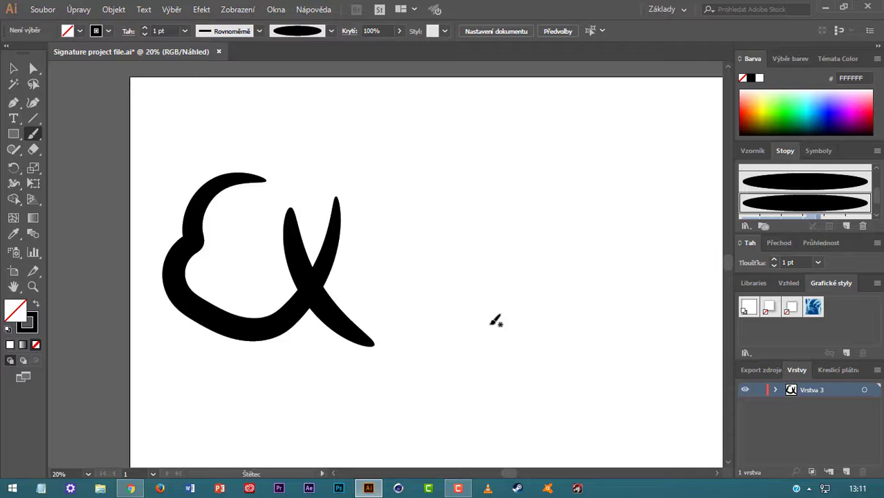
key(ctrl+shift+z)
key(ctrl+z)
mouse_move(354, 208)
mouse_down()
mouse_move(414, 322)
mouse_move(363, 208)
mouse_up()
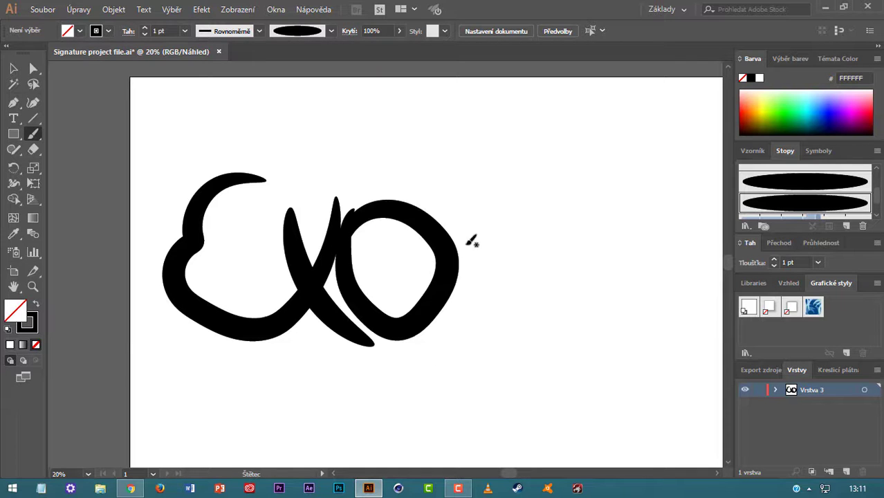
Paint the letters D, U and a curled S beside the O to complete the word EXODUS
mouse_move(435, 200)
mouse_down()
mouse_move(460, 352)
mouse_move(444, 299)
mouse_up()
drag(562, 258, 654, 242)
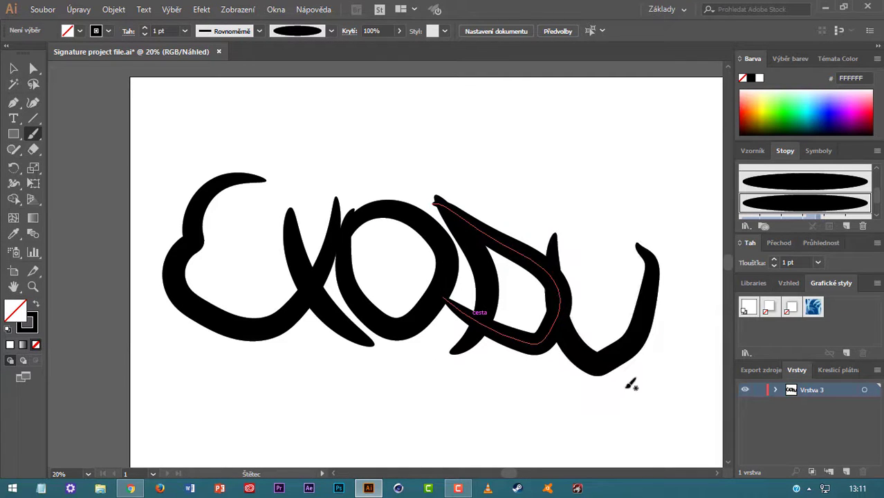
key(ctrl+z)
mouse_move(569, 213)
mouse_down()
mouse_move(643, 225)
mouse_move(606, 191)
mouse_up()
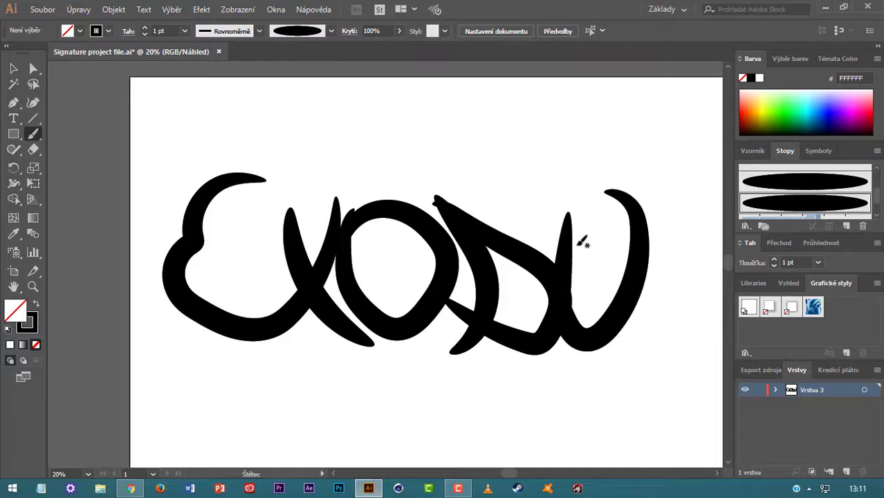
scroll(713, 293, right, 5)
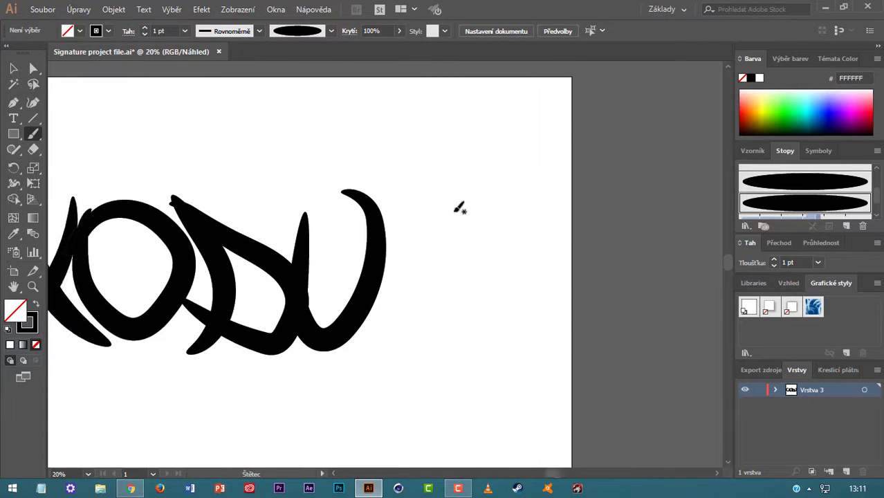
drag(488, 227, 372, 332)
key(ctrl+z)
mouse_move(475, 225)
mouse_down()
mouse_move(502, 203)
mouse_move(444, 331)
mouse_move(374, 301)
mouse_up()
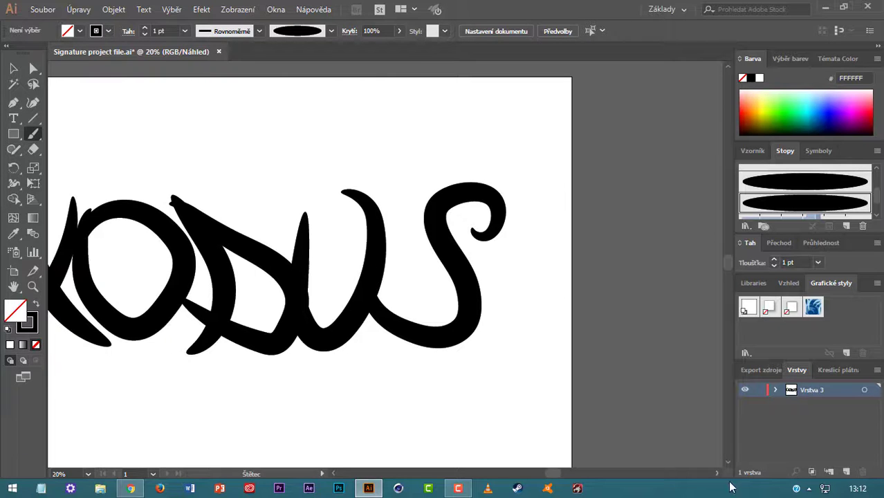
key(v)
click(483, 203)
click(492, 259)
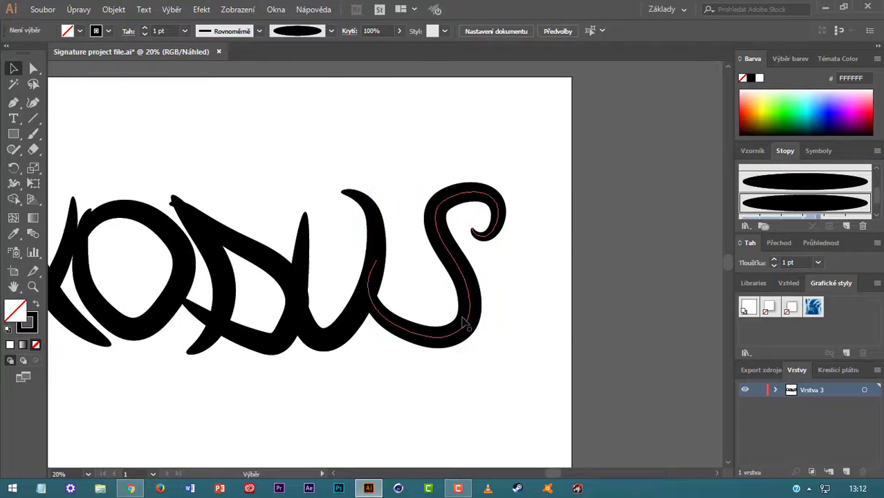
click(463, 317)
click(487, 276)
click(474, 268)
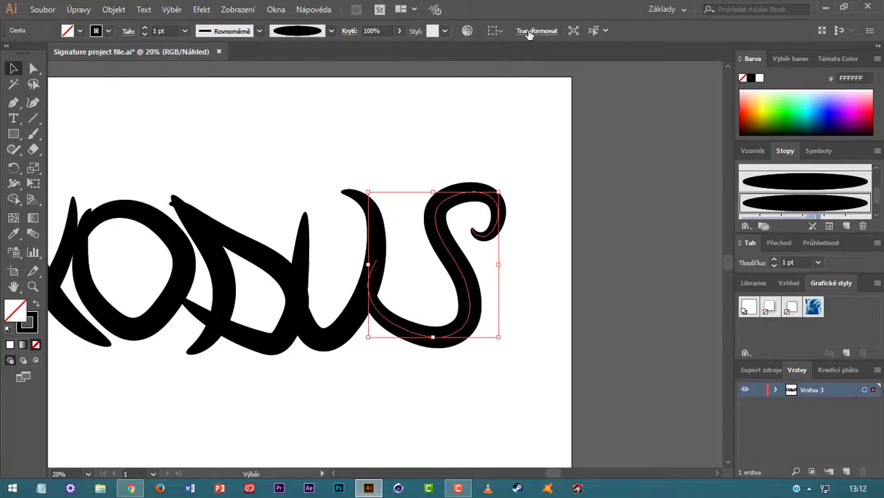
click(529, 31)
click(559, 32)
click(614, 161)
drag(559, 474, 523, 474)
click(33, 149)
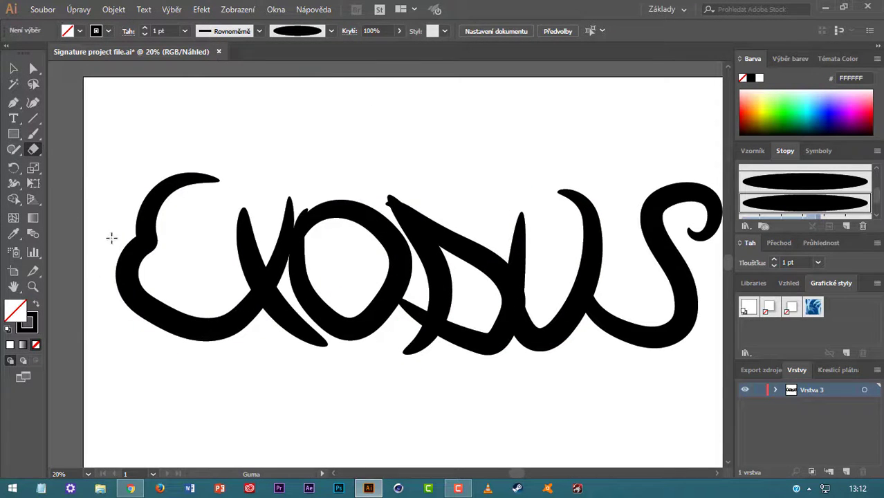
click(33, 150)
drag(520, 473, 528, 473)
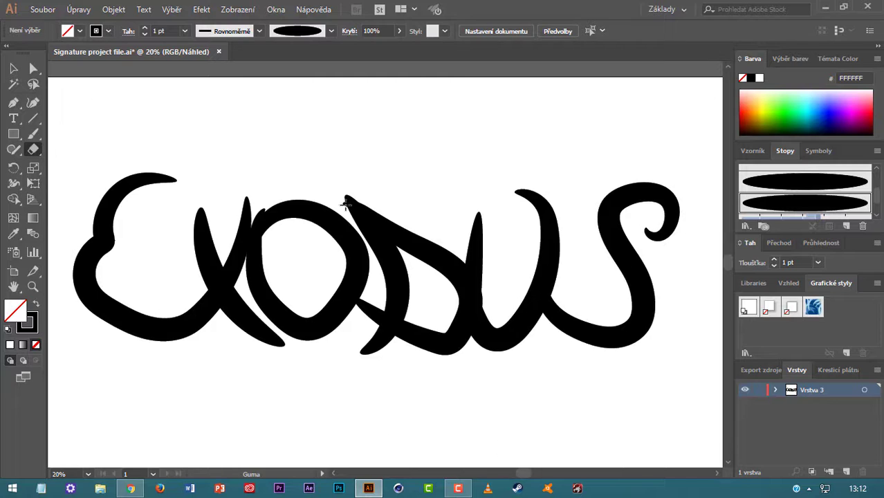
click(345, 205)
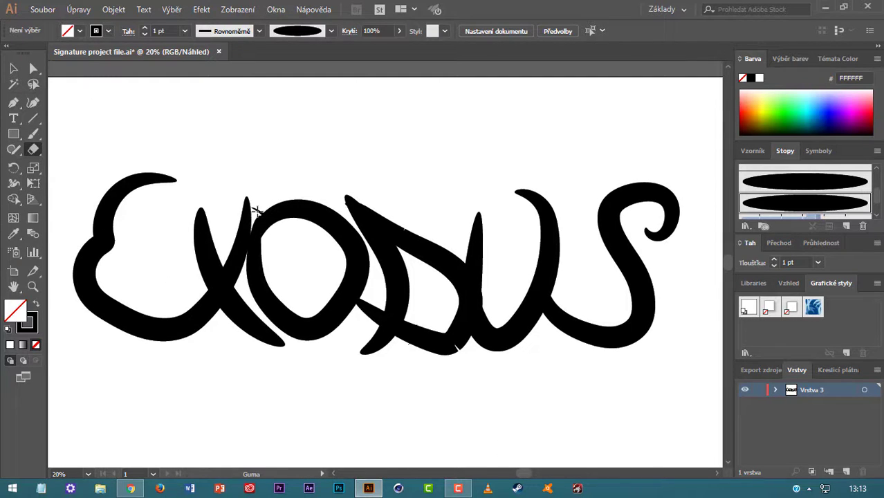
drag(246, 209, 280, 228)
key(ctrl+z)
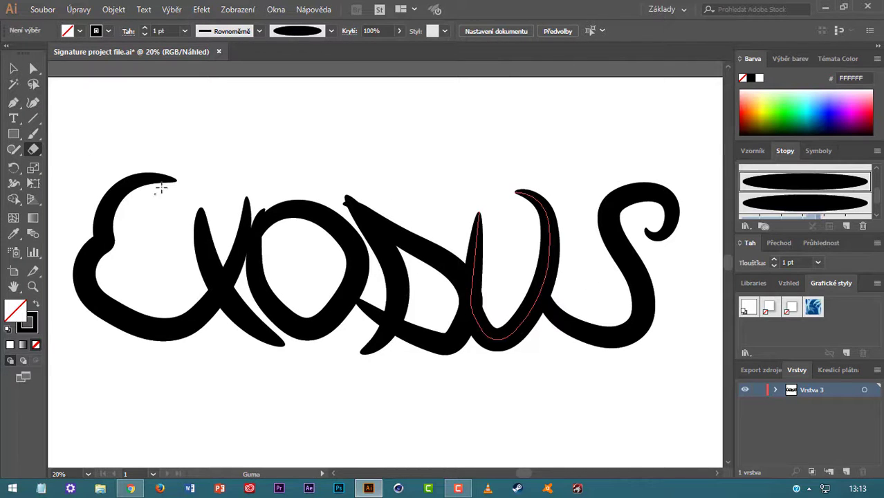
key(b)
mouse_move(296, 191)
mouse_down()
mouse_move(321, 180)
mouse_move(489, 163)
mouse_move(553, 194)
mouse_up()
key(ctrl+z)
mouse_move(312, 185)
mouse_down()
mouse_move(374, 184)
mouse_move(457, 216)
mouse_move(570, 187)
mouse_up()
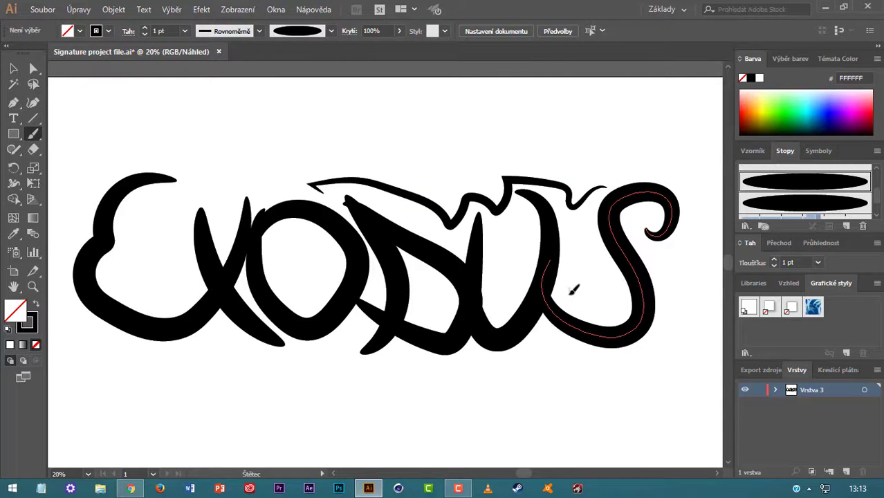
drag(570, 295, 598, 242)
key(ctrl+z)
key(ctrl+z)
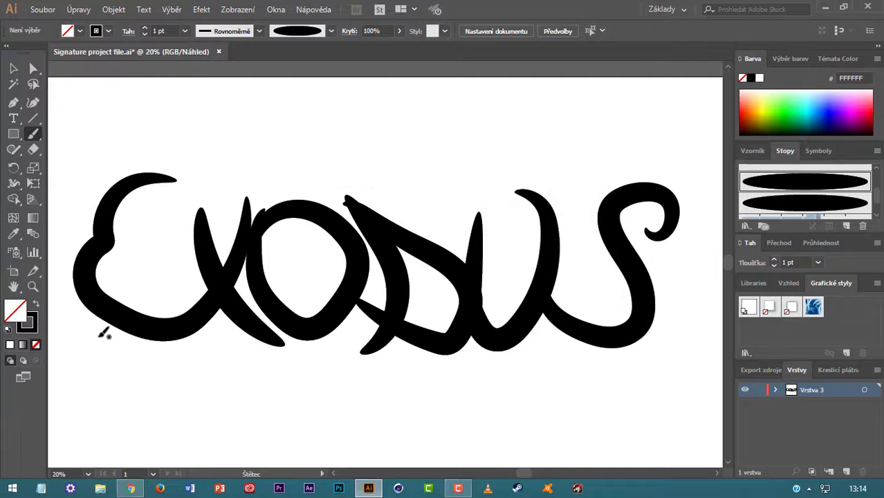
mouse_move(176, 348)
mouse_down()
mouse_move(219, 325)
mouse_move(285, 356)
mouse_up()
mouse_move(344, 340)
mouse_down()
mouse_move(405, 359)
mouse_move(530, 350)
mouse_move(663, 304)
mouse_up()
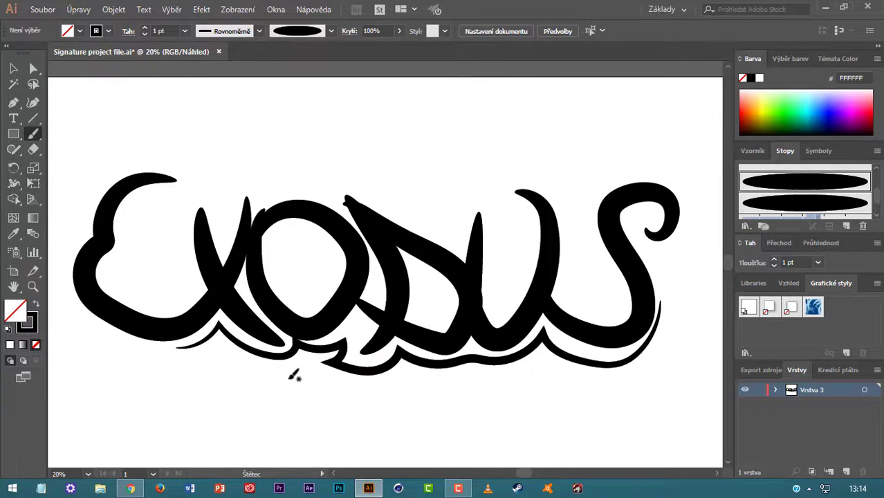
key(ctrl+z)
Paint a thin contour line beneath the lettering, following the lower edges from the E to the S
drag(223, 328, 289, 354)
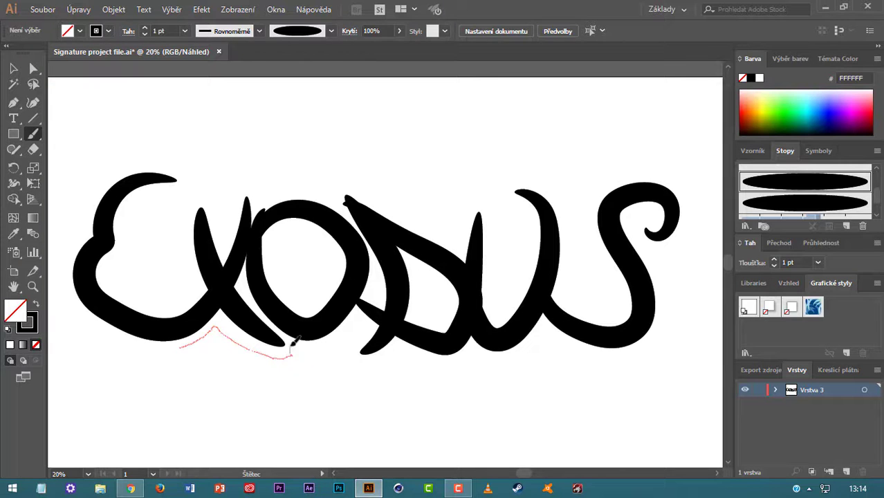
mouse_move(350, 339)
mouse_down()
mouse_move(453, 370)
mouse_move(503, 365)
mouse_move(542, 334)
mouse_move(624, 365)
mouse_up()
mouse_move(80, 227)
mouse_down()
mouse_move(103, 177)
mouse_move(200, 173)
mouse_move(157, 208)
mouse_move(156, 193)
mouse_move(81, 160)
mouse_up()
key(ctrl+t)
key(ctrl+t)
key(ctrl+z)
key(ctrl+z)
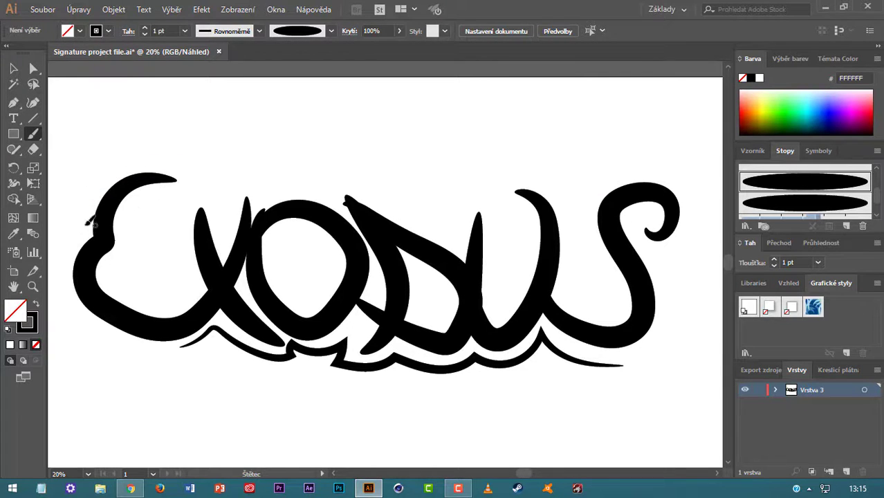
Paint thin contour lines over the top of the E and along the upper edges from the X to the S
mouse_move(83, 230)
mouse_down()
mouse_move(84, 202)
mouse_move(148, 160)
mouse_move(198, 186)
mouse_move(166, 213)
mouse_up()
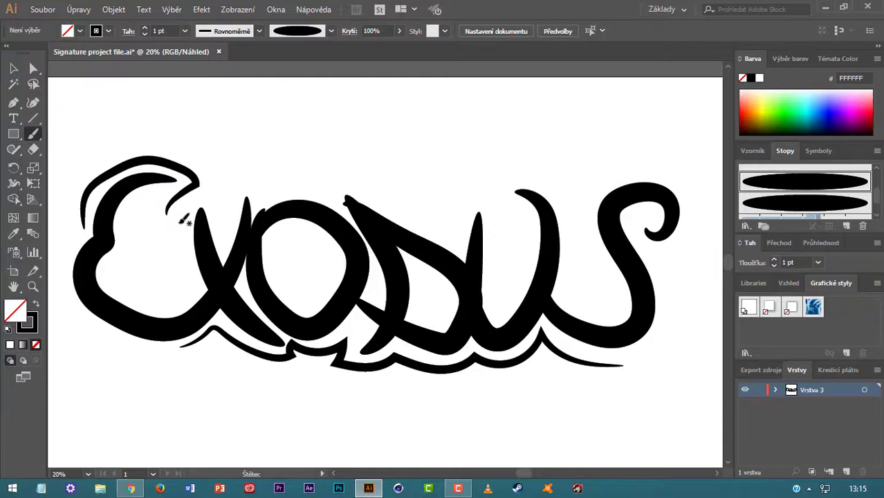
key(ctrl+z)
click(33, 134)
mouse_move(195, 211)
mouse_down()
mouse_move(261, 197)
mouse_move(188, 208)
mouse_move(238, 189)
mouse_move(261, 202)
mouse_move(332, 181)
mouse_move(447, 224)
mouse_move(455, 200)
mouse_move(497, 203)
mouse_move(547, 180)
mouse_up()
key(ctrl+z)
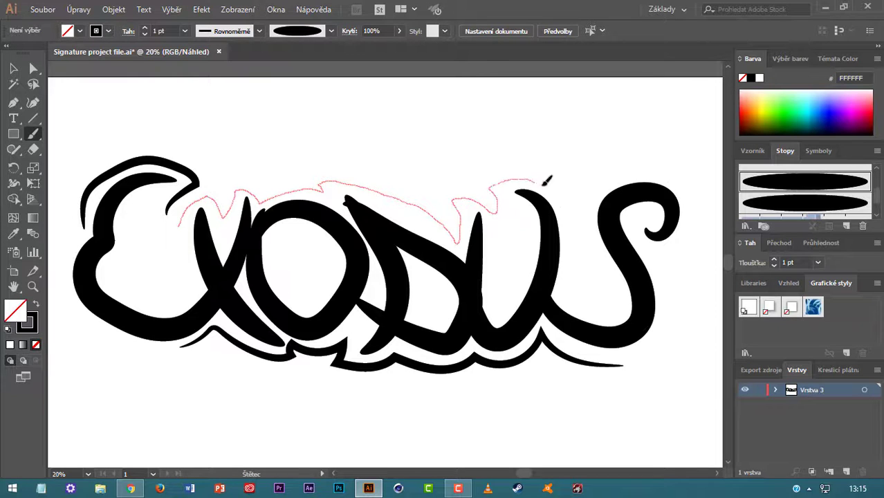
drag(606, 187, 607, 186)
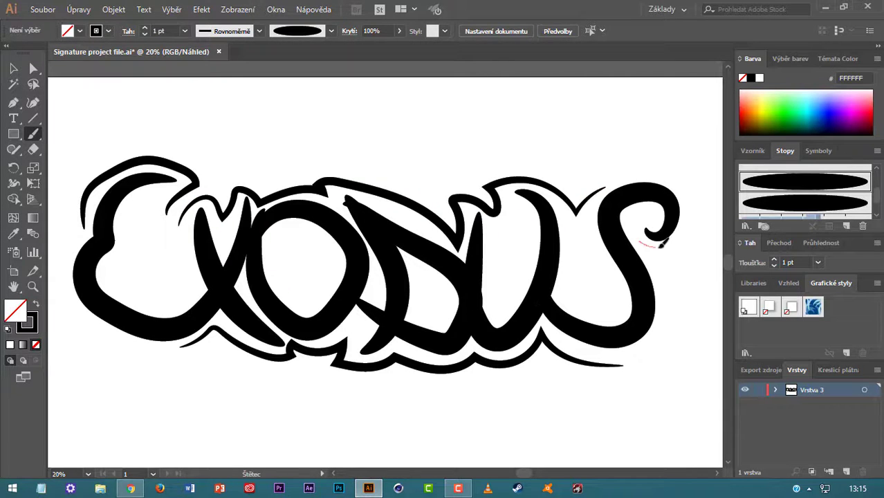
Paint a curved contour line around the outer side of the S's upper curl
drag(660, 247, 671, 183)
key(ctrl+z)
mouse_move(652, 253)
mouse_down()
mouse_move(691, 231)
mouse_move(670, 182)
mouse_up()
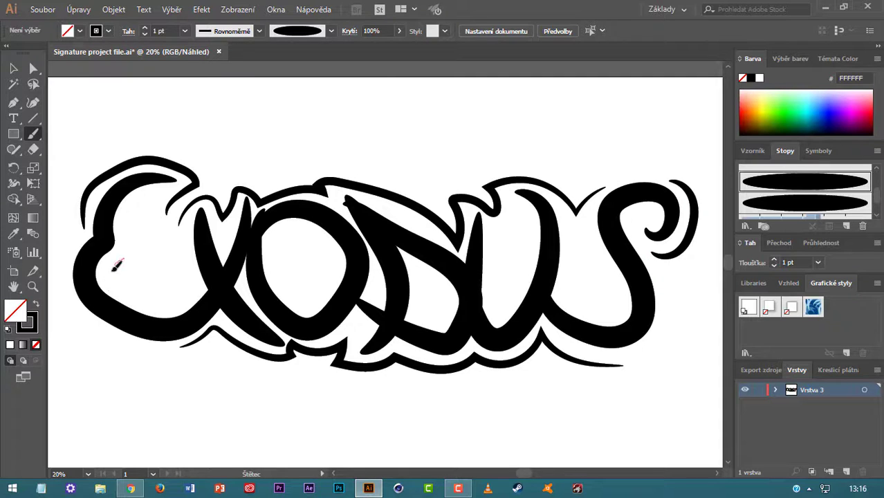
Paint small tapered accent strokes inside the E, the X and the left side of the O
drag(123, 258, 116, 294)
drag(224, 242, 222, 251)
drag(277, 232, 283, 285)
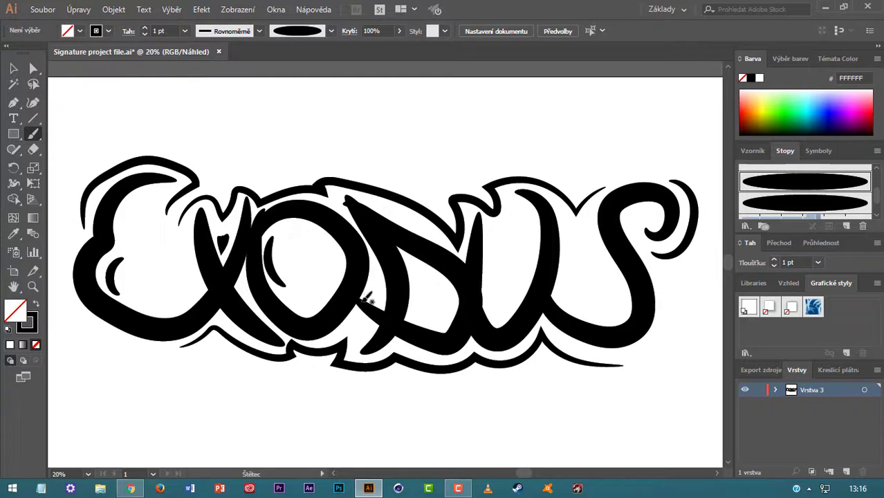
drag(280, 247, 315, 296)
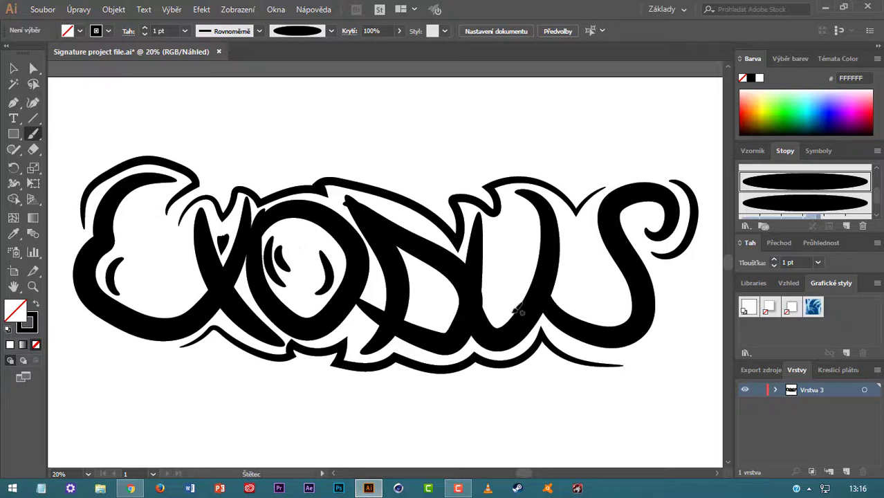
key(ctrl+z)
key(ctrl+z)
Paint small tapered accent strokes inside the D, the U and the lower bend of the S
drag(435, 279, 439, 288)
mouse_move(491, 271)
mouse_down()
mouse_move(521, 274)
mouse_move(529, 253)
mouse_up()
key(ctrl+z)
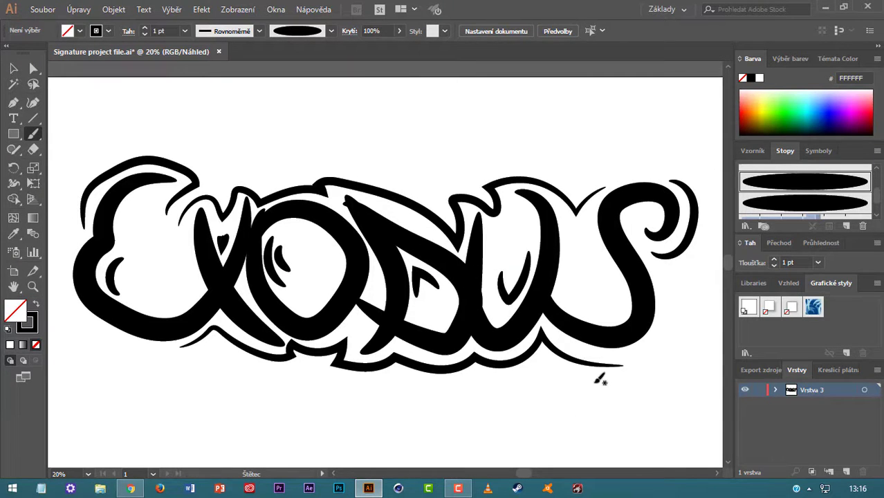
drag(614, 290, 598, 310)
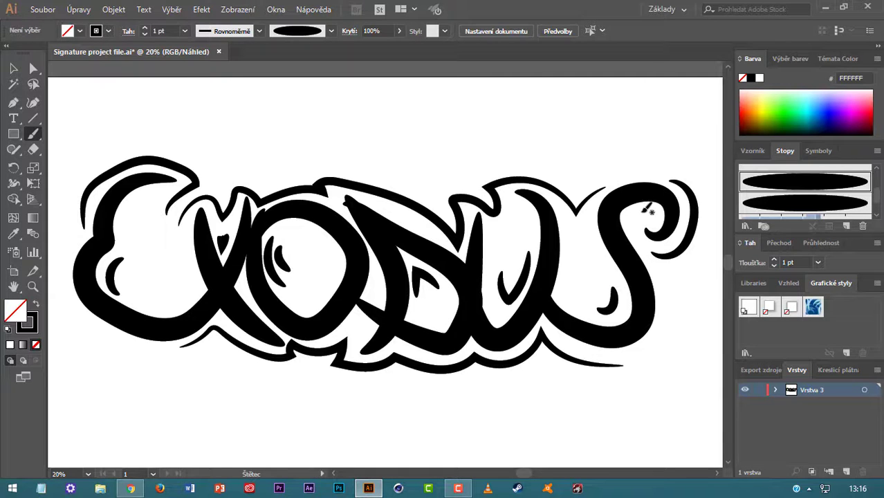
scroll(818, 209, up, 5)
click(796, 199)
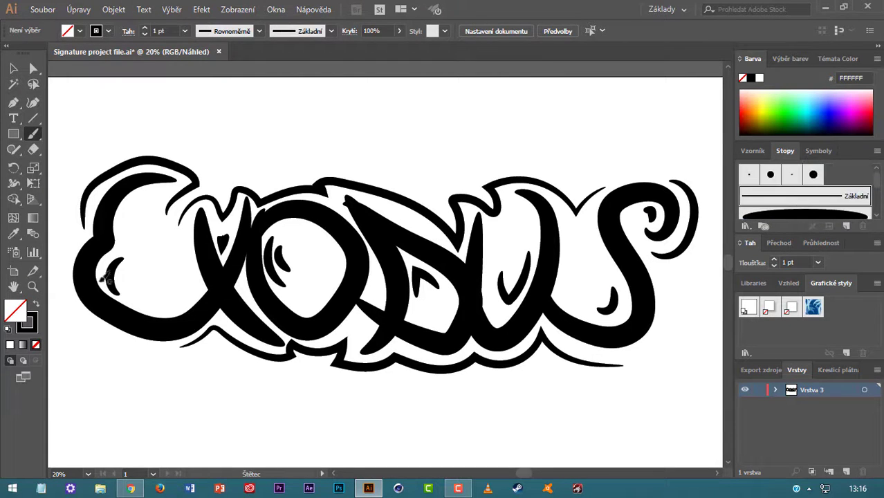
drag(131, 329, 132, 344)
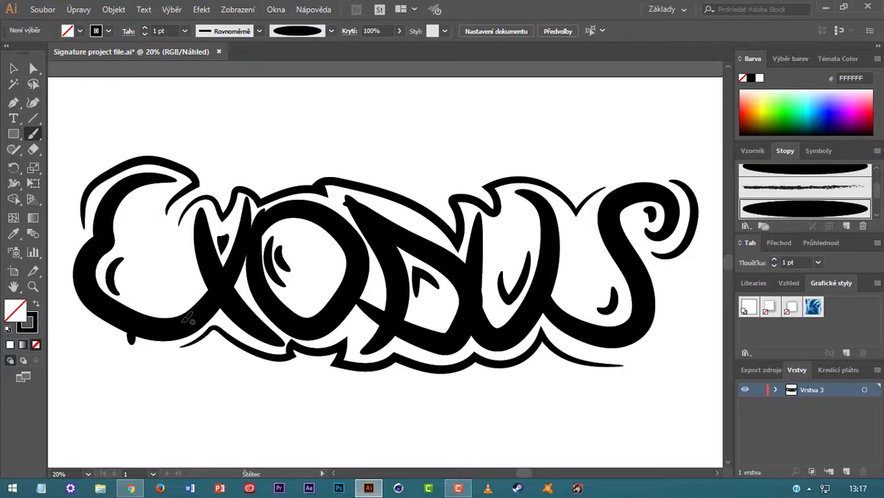
scroll(806, 197, up, 3)
click(806, 196)
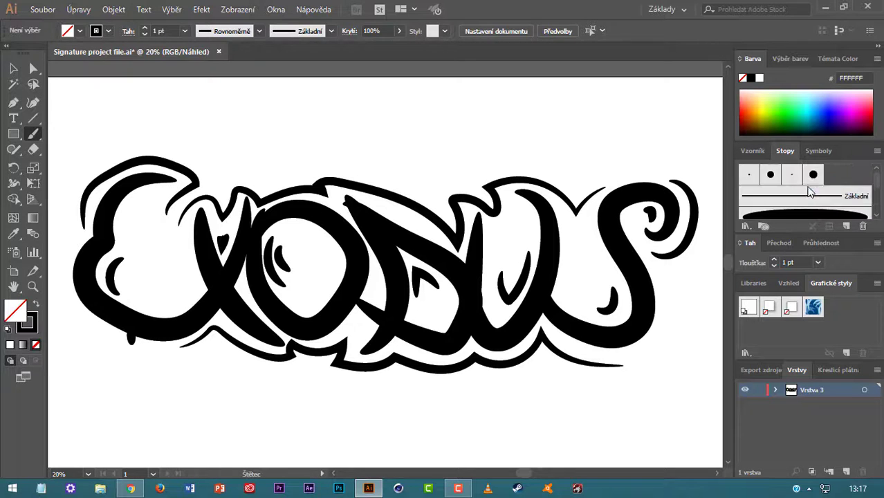
drag(158, 183, 152, 196)
key(ctrl+z)
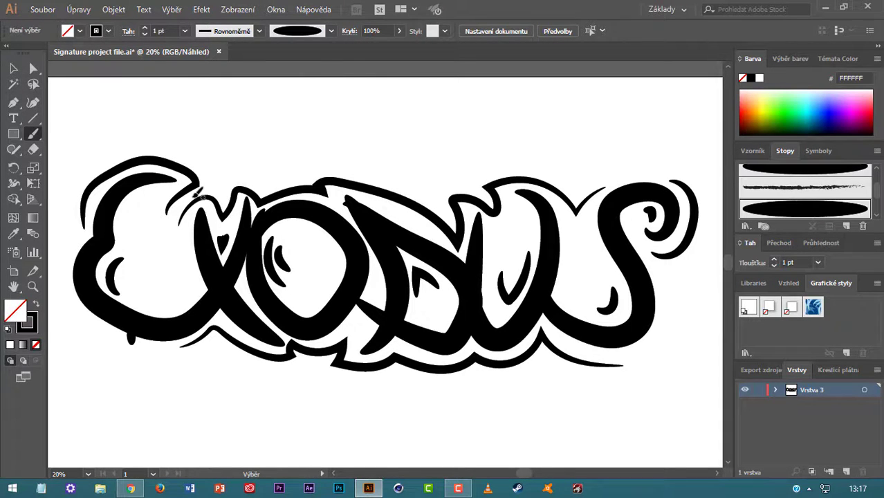
click(332, 31)
scroll(283, 77, up, 1)
click(282, 60)
click(149, 203)
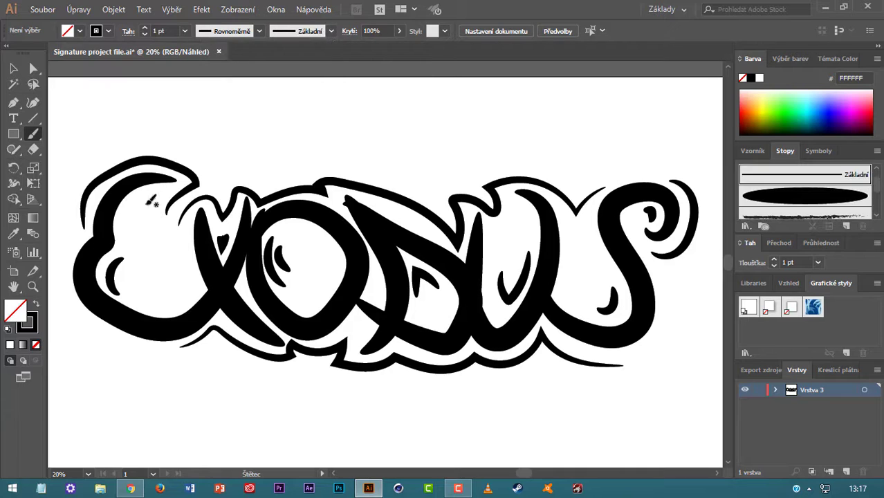
Paint short drips on the upper and lower curves of the E, inside and beside the O, and below the X
drag(149, 186, 156, 187)
drag(86, 301, 87, 319)
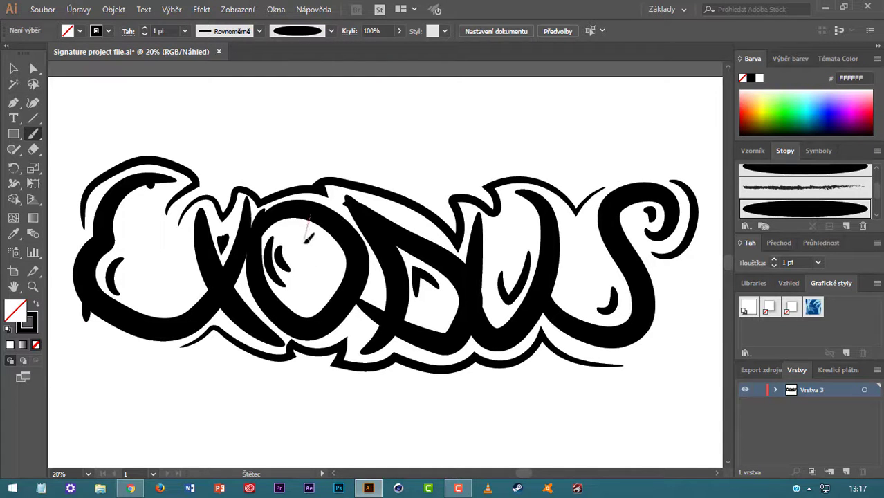
drag(306, 239, 305, 241)
drag(354, 299, 351, 320)
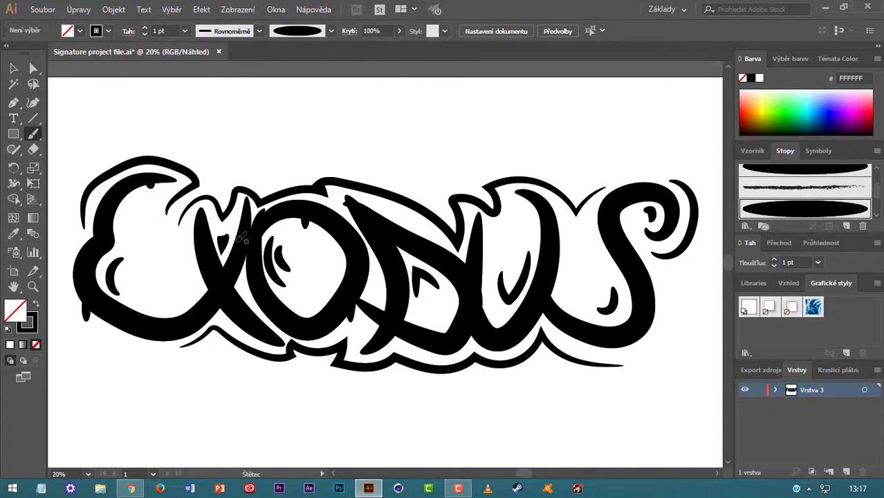
drag(243, 320, 242, 341)
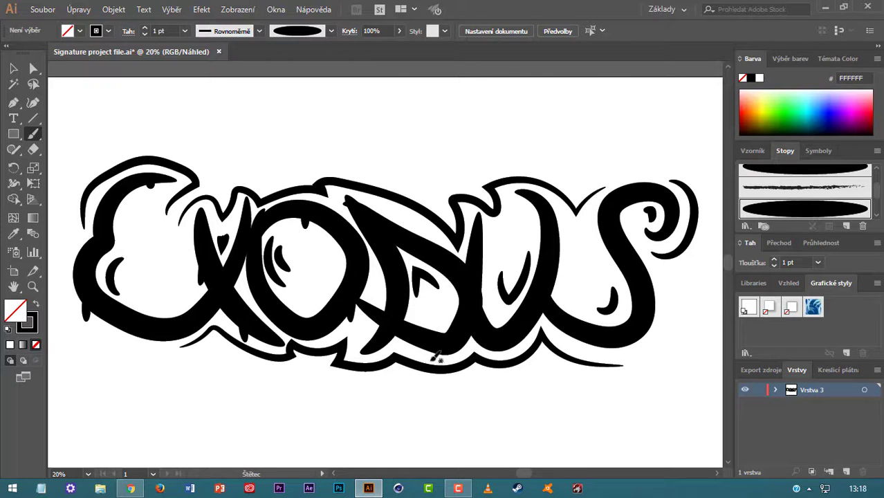
Paint short drips on the D, the top of the U, and the contour lines above and below the D
drag(371, 242, 381, 283)
key(ctrl+z)
drag(527, 210, 529, 216)
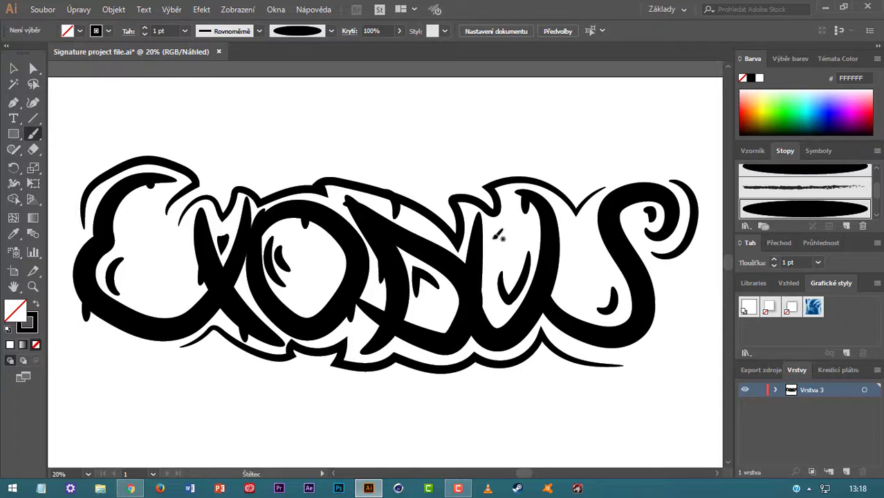
drag(406, 206, 407, 223)
drag(359, 372, 360, 389)
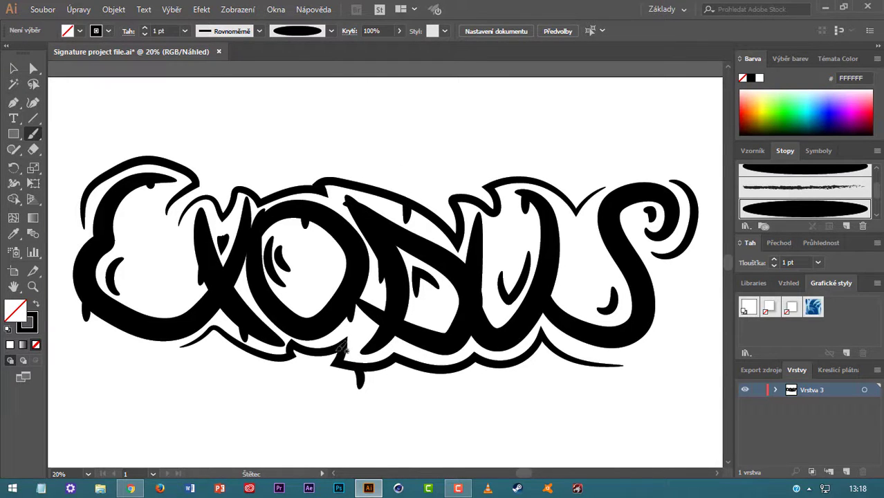
Try to paint drips under the lower contour line beneath the O and the U
drag(319, 354, 317, 374)
key(ctrl+z)
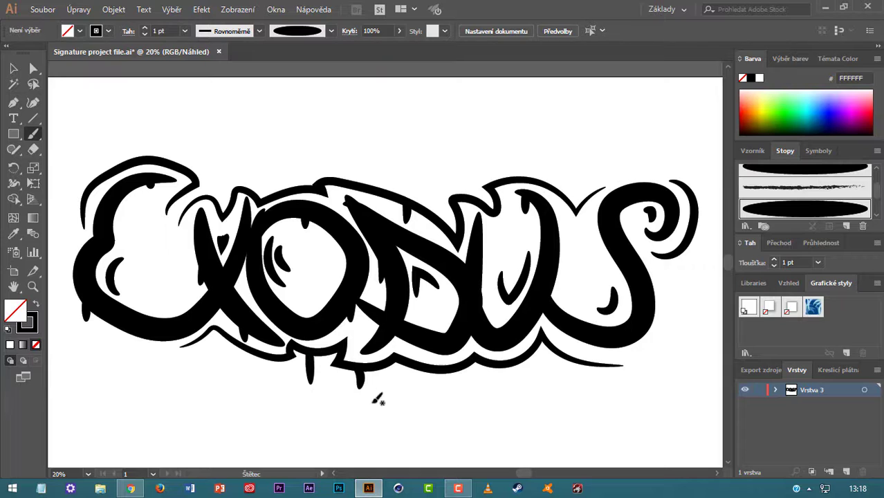
drag(510, 363, 509, 374)
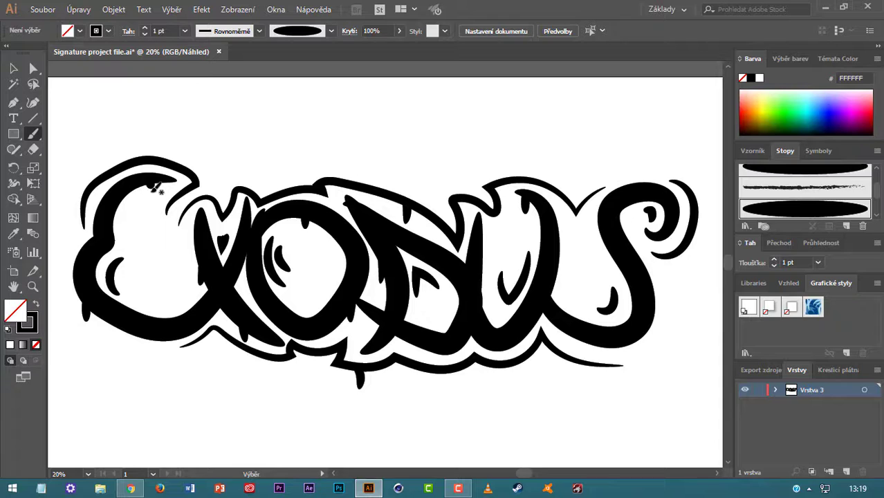
Paint drips on the S, including a long one running down from its lower outer curve
drag(651, 284, 641, 370)
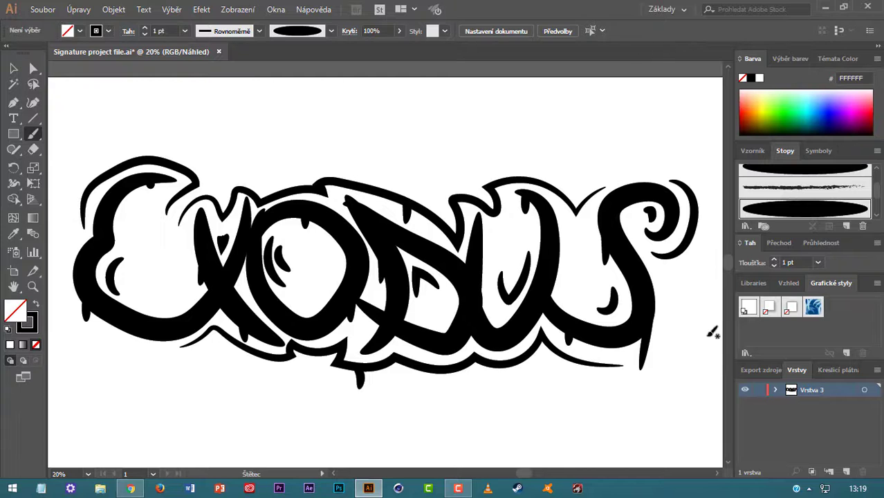
Start saving the artwork to the desktop (Plocha) under the file name Signature For Exodus
click(40, 9)
click(36, 9)
click(38, 9)
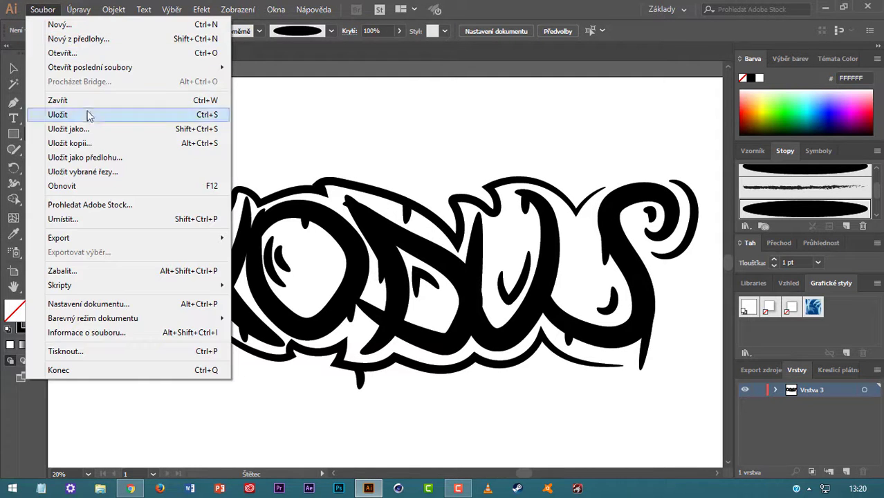
click(88, 116)
click(49, 103)
drag(174, 243, 77, 246)
text(Signature For Exodus)
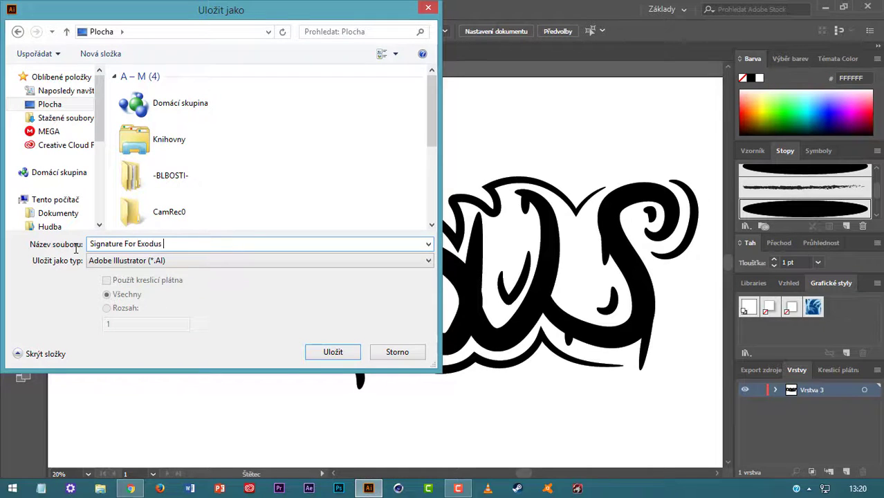
Try to save the file in Adobe Illustrator (*.AI) format, and cancel at the Illustrator options
click(131, 260)
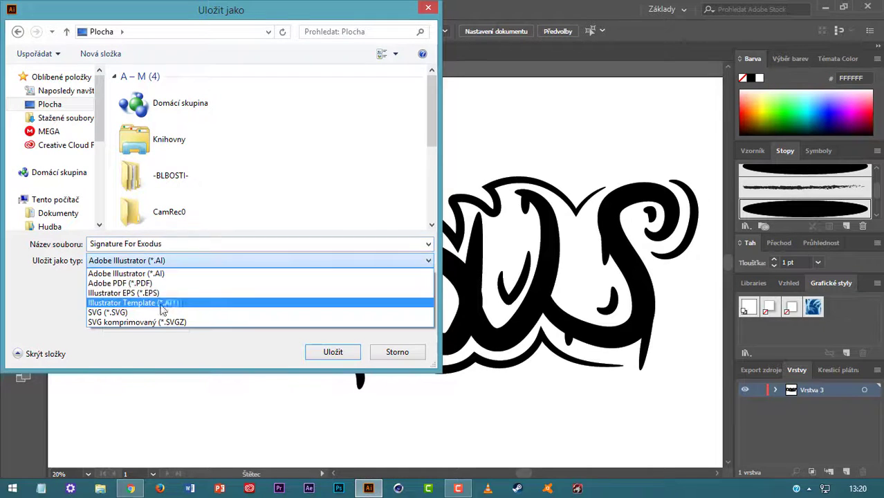
click(177, 273)
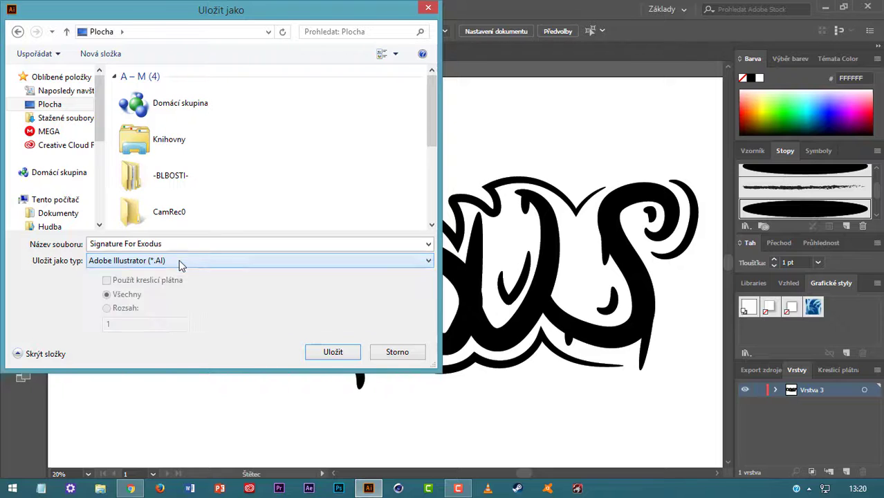
click(179, 261)
click(158, 272)
click(333, 353)
click(419, 68)
click(419, 68)
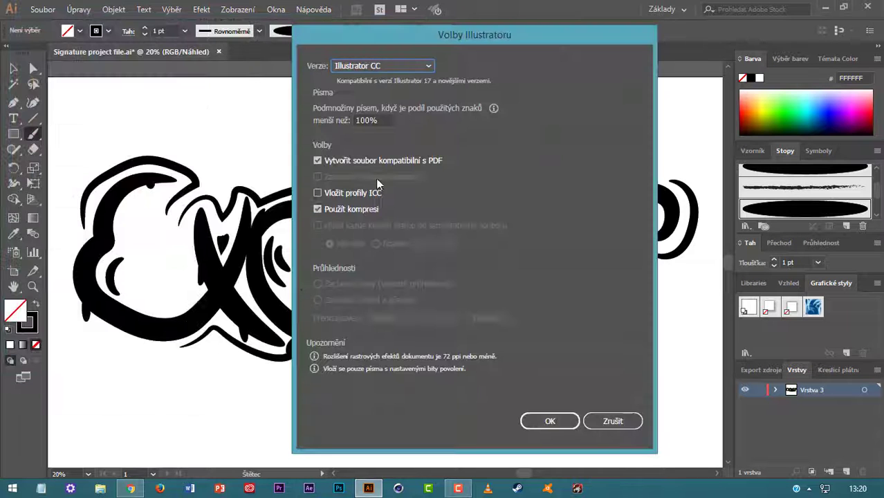
click(613, 422)
Save the artwork to the desktop (Plocha) as an Adobe PDF with a file name beginning "Signature for"
click(43, 10)
click(95, 116)
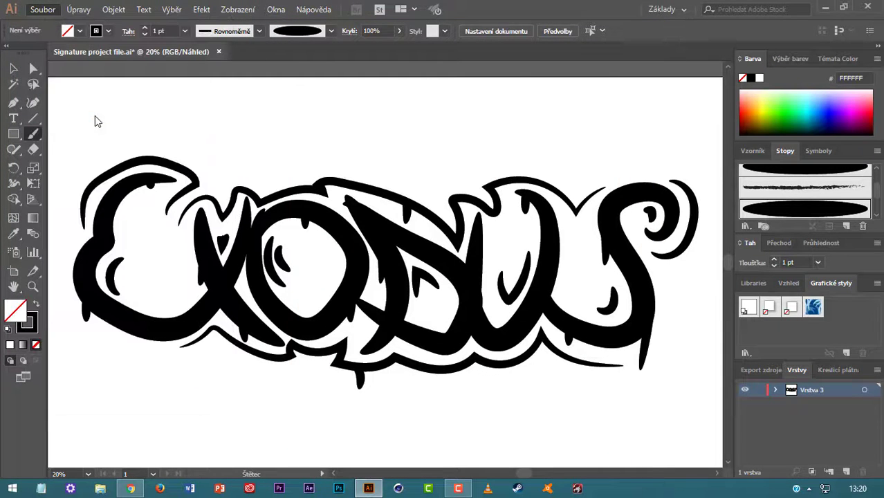
click(42, 9)
click(69, 128)
click(52, 105)
click(138, 261)
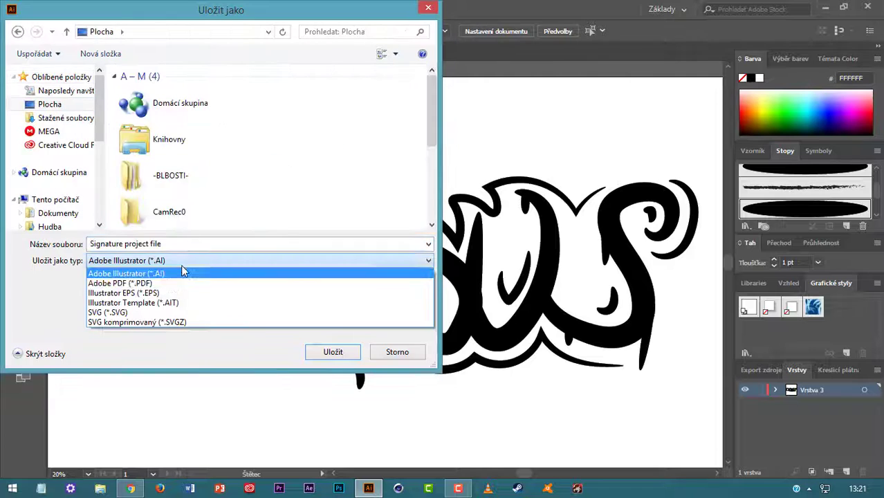
click(134, 285)
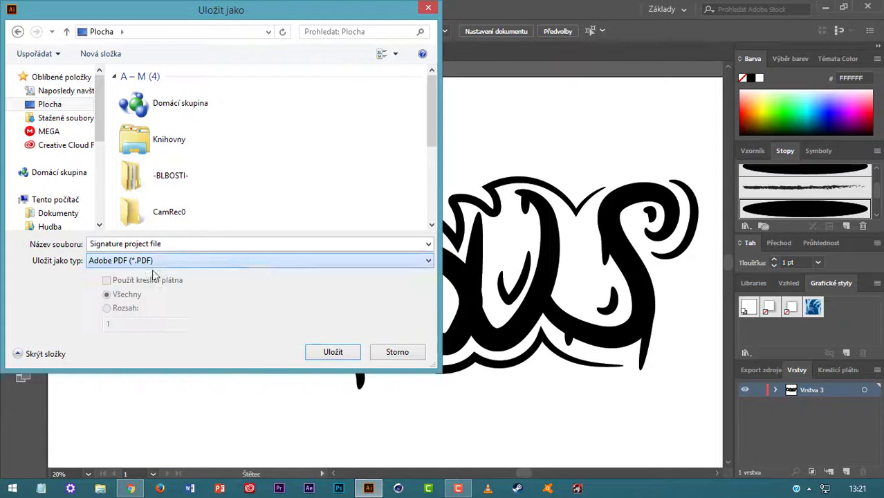
click(177, 243)
key(ctrl+a)
text(Sig)
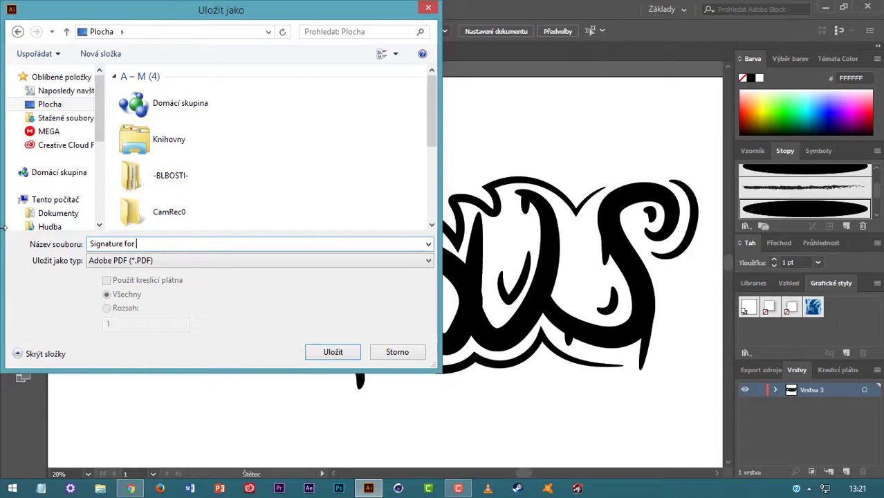
key(Return)
key(Return)
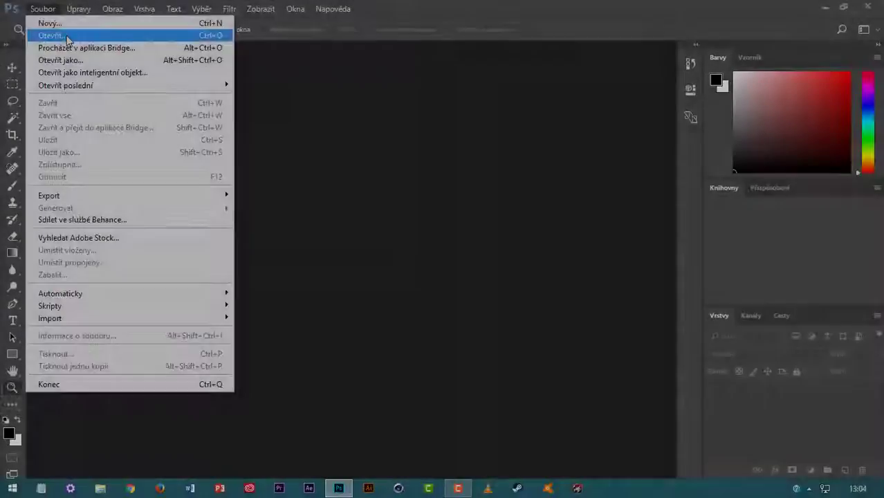
Open Untitled8.png and Banner for ExodusVisuals C4D0000.png in Photoshop and bring the render into the Untitled8.png template
click(66, 33)
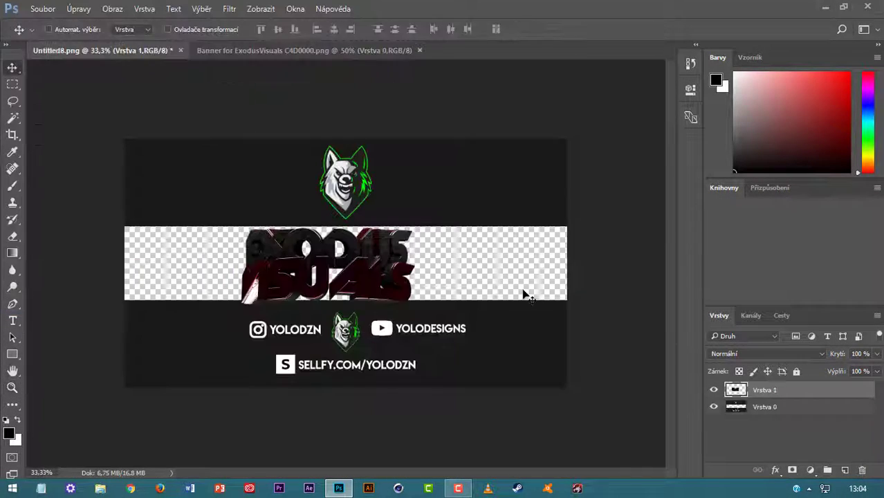
key(v)
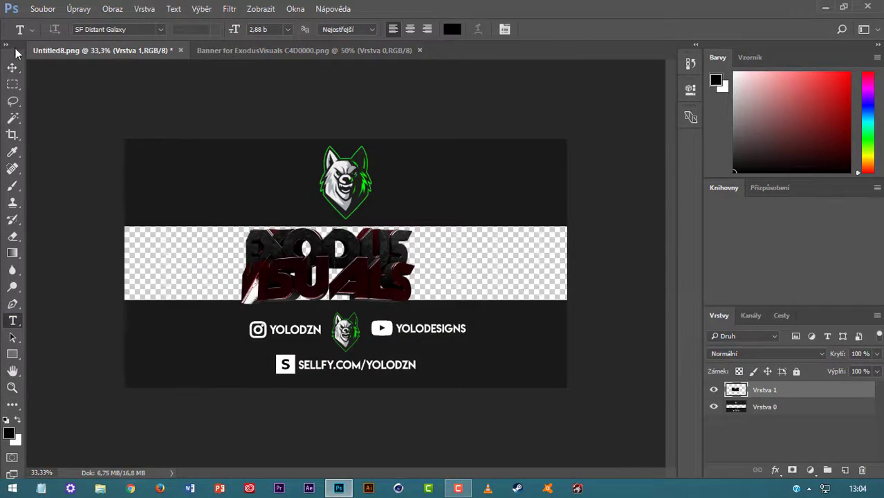
Scale down and centre the EXODUS VISUALS lettering in the transparent band, and move its layer beneath Vrstva 0
key(ctrl+t)
drag(415, 306, 391, 294)
drag(332, 266, 361, 269)
click(572, 29)
drag(765, 390, 765, 413)
click(420, 50)
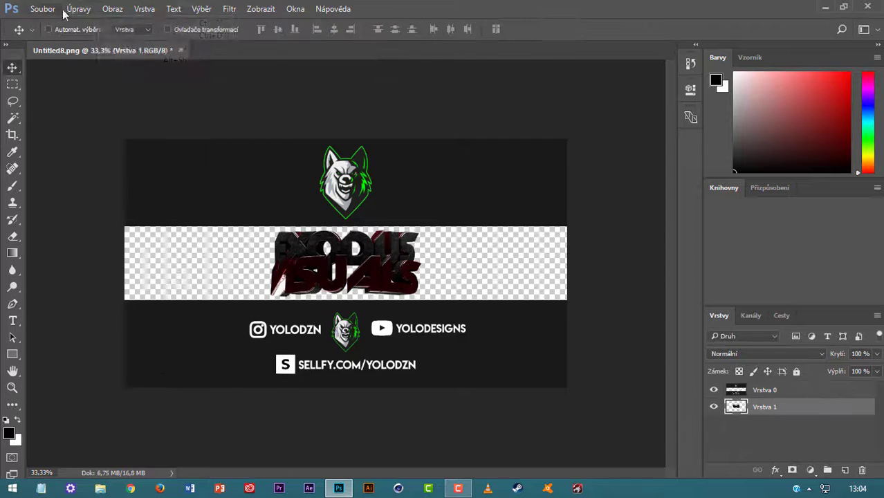
Open the FezoDesigns - Premium GFX Pack file from the GFX folder without creating a new library from it
click(43, 9)
click(65, 33)
double_click(266, 179)
double_click(197, 117)
double_click(223, 112)
scroll(223, 152, down, 3)
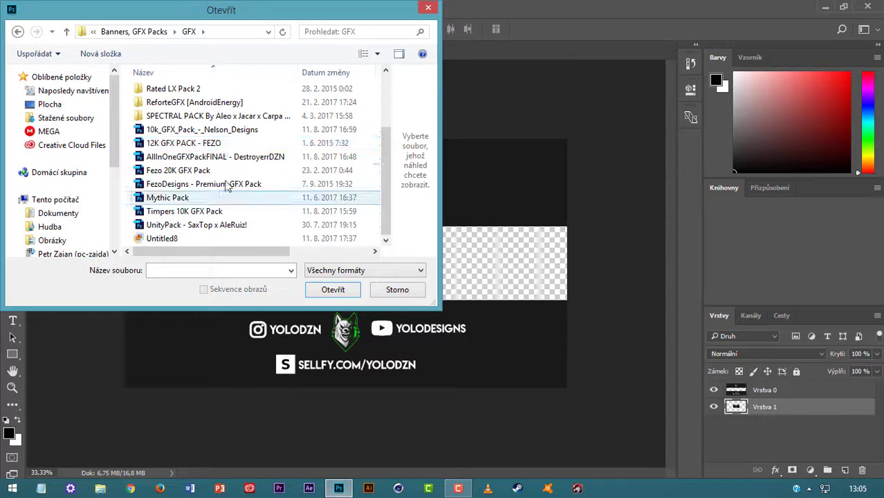
click(203, 184)
key(Return)
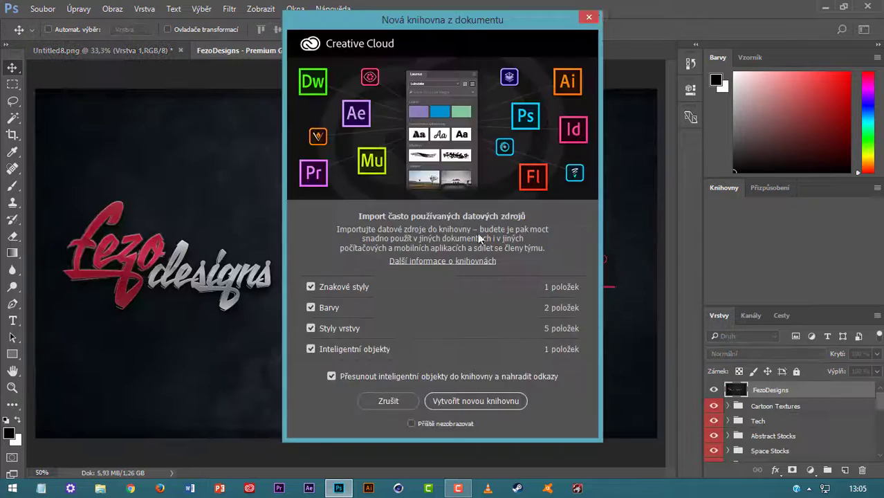
click(389, 399)
Hide the FezoDesigns cover layer and preview individual images in the Abstract Stocks group
click(714, 390)
click(729, 435)
scroll(784, 421, down, 3)
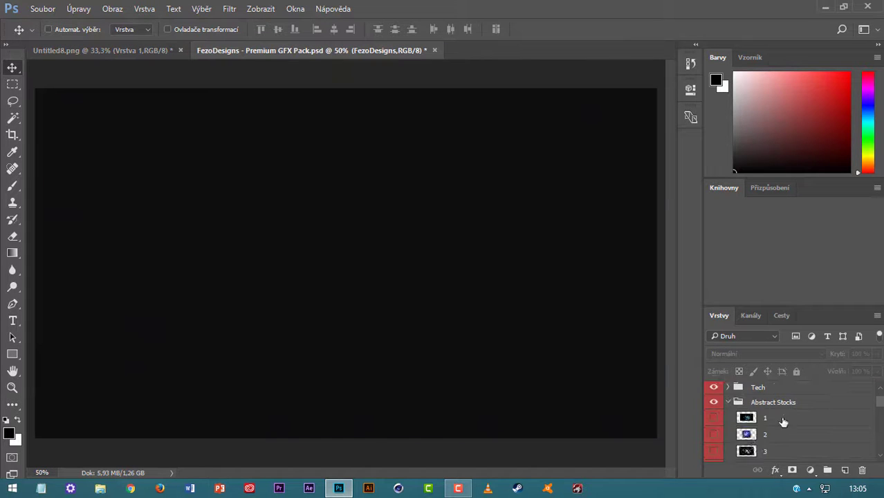
click(714, 436)
click(714, 435)
scroll(714, 438, down, 2)
click(714, 435)
click(714, 435)
scroll(713, 436, down, 2)
click(713, 419)
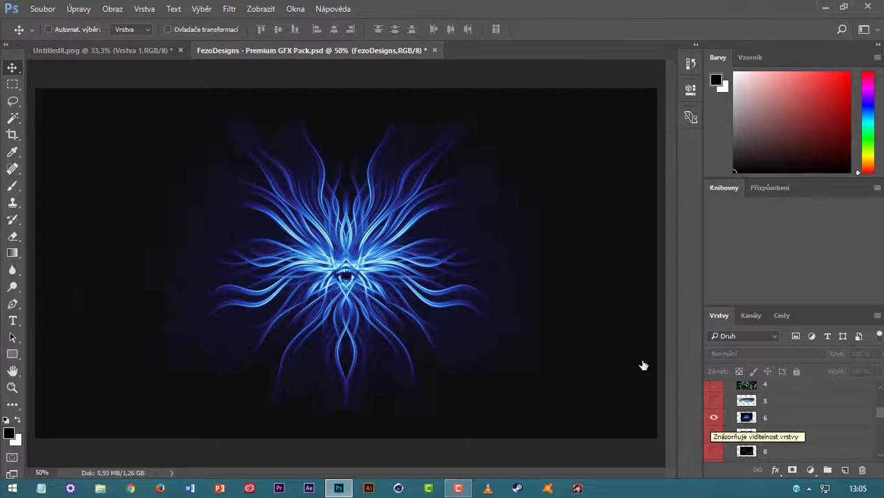
Show abstract stock 7 and bring it into the Untitled8.png banner
click(713, 418)
click(713, 434)
click(751, 434)
drag(633, 180, 602, 197)
Go through layer 7's blending modes from Normální onward and settle on Světlost
click(766, 354)
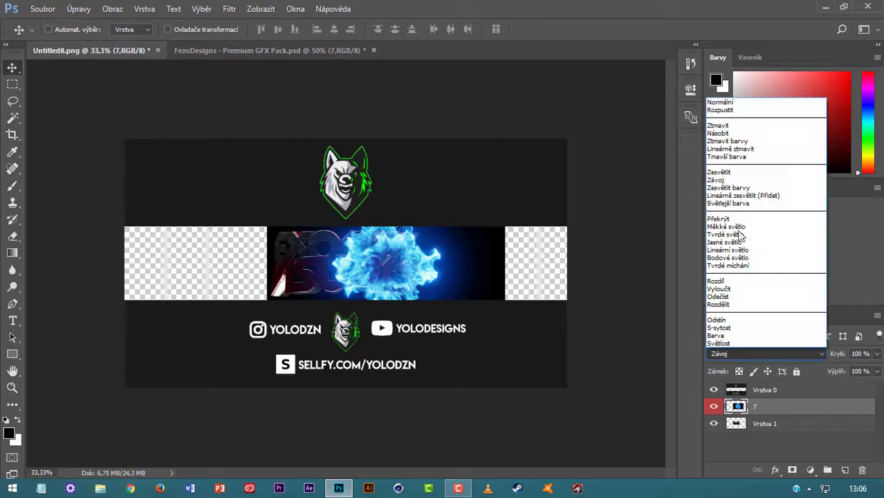
click(735, 102)
key(Down)
key(Down)
key(Down)
key(Down)
key(Down)
key(Down)
key(Down)
key(Down)
key(Down)
key(Down)
key(Down)
key(Down)
key(Down)
key(Down)
key(Down)
key(Down)
key(Down)
key(Down)
key(Down)
key(Down)
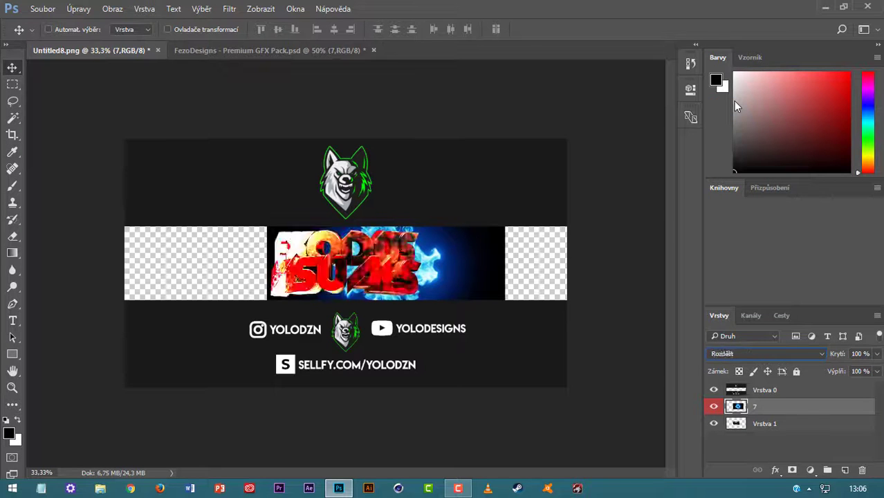
Move layer 7 beneath Vrstva 1 and rotate the stock image counter-clockwise behind the lettering
drag(739, 411, 739, 427)
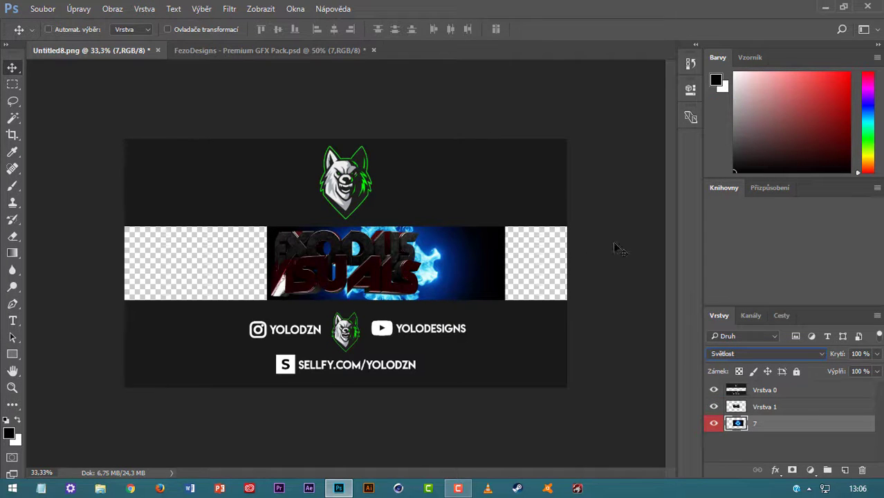
key(ctrl+t)
drag(614, 247, 530, 158)
key(Return)
Duplicate layer 7, tilt the copy the opposite way and place it behind the left part of the lettering
right_click(782, 419)
click(727, 76)
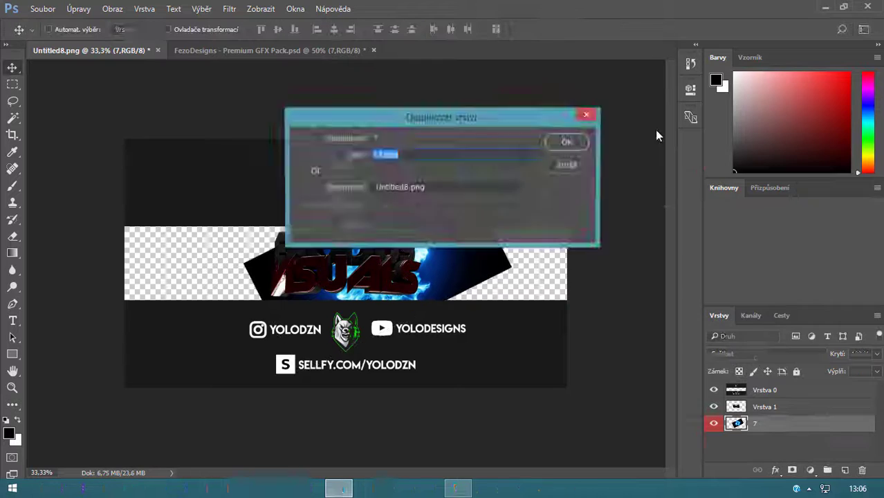
click(566, 142)
key(ctrl+t)
drag(457, 257, 385, 258)
drag(485, 207, 451, 382)
mouse_move(355, 276)
mouse_down()
mouse_move(346, 291)
mouse_move(345, 277)
mouse_up()
click(572, 29)
Erase the dark outer edge of the 7 kopie layer with a soft round eraser
key(e)
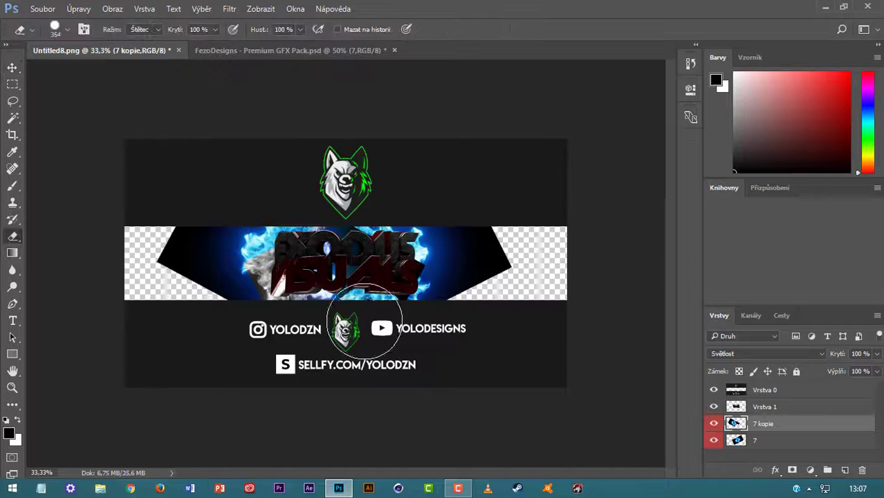
click(67, 30)
click(30, 155)
click(68, 31)
mouse_move(166, 263)
mouse_down()
mouse_move(211, 294)
mouse_move(231, 256)
mouse_up()
Erase the dark outer edges of layer 7 on both sides of the lettering and merge 7 kopie into it
click(739, 442)
drag(494, 252, 453, 294)
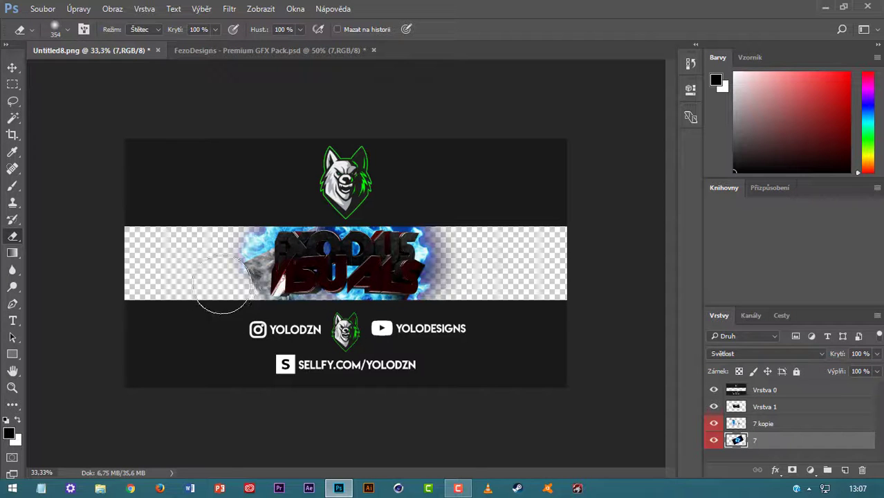
drag(222, 276, 271, 333)
drag(453, 291, 457, 239)
right_click(782, 421)
click(739, 388)
click(810, 470)
click(827, 266)
key(Escape)
Add a Selective Color (Selektivní barva) adjustment above layer 7, with yellow at -66% and black at +100%
click(811, 470)
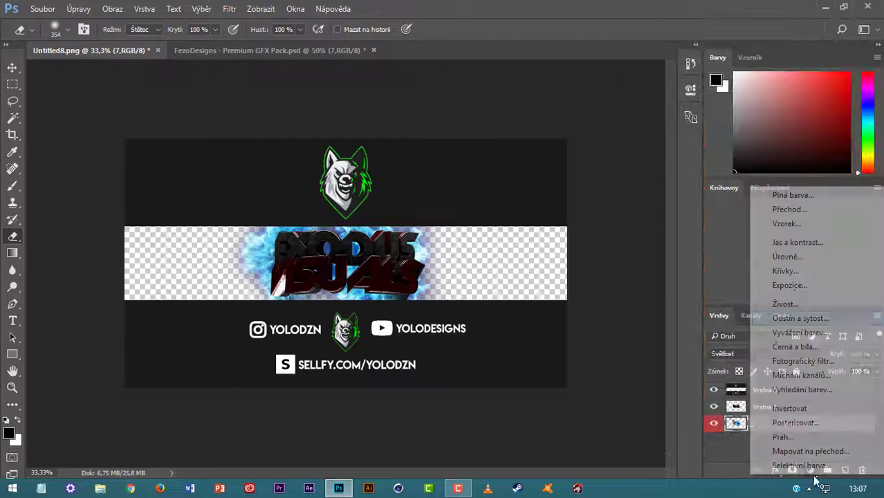
click(756, 462)
mouse_move(579, 169)
mouse_down()
mouse_move(604, 173)
mouse_move(567, 170)
mouse_up()
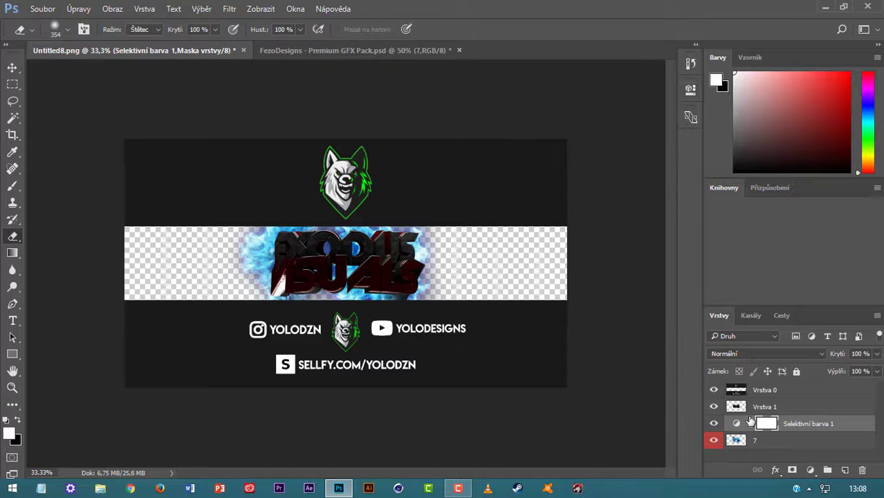
Raise the cyan amount in the Selective Color adjustment and close its settings
click(602, 126)
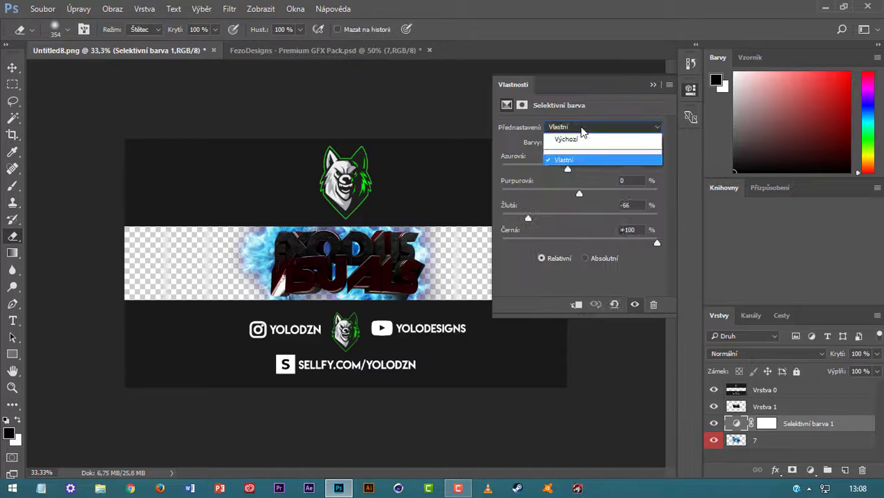
click(567, 154)
drag(579, 169, 611, 164)
click(823, 418)
click(131, 489)
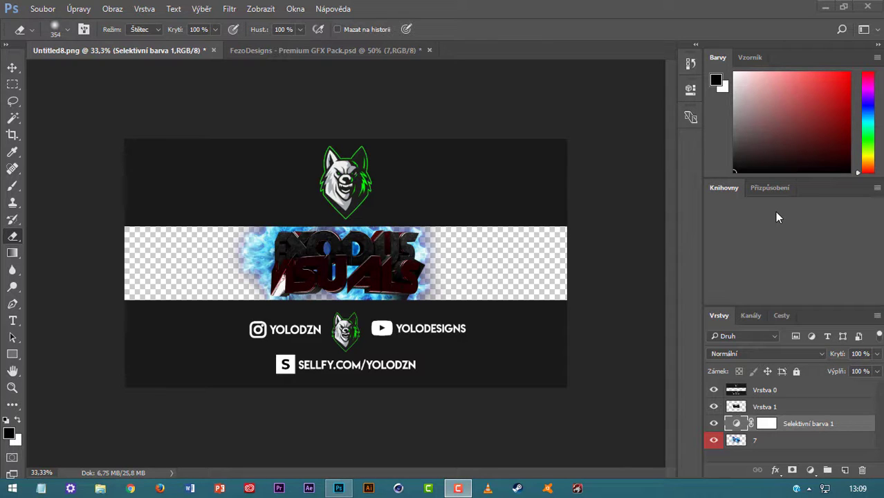
Shift layer 7's flame effect to the right so it is centred behind the lettering
click(754, 440)
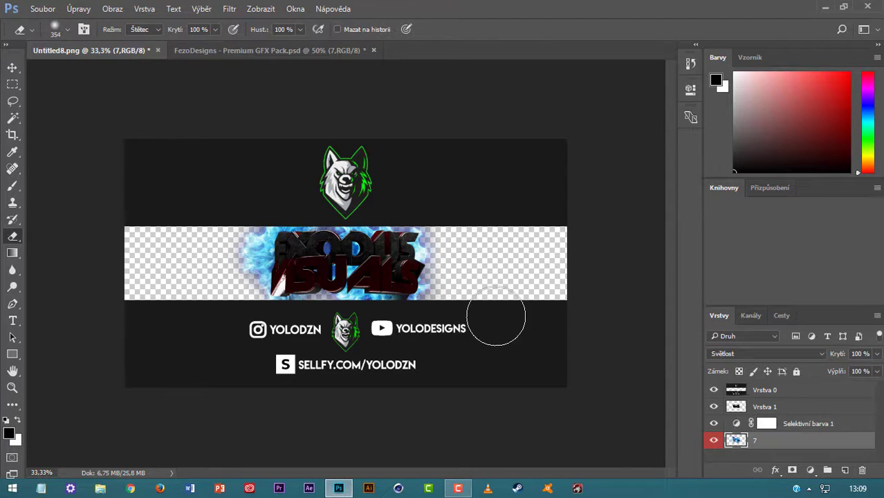
key(ctrl+t)
drag(443, 344, 479, 344)
key(Return)
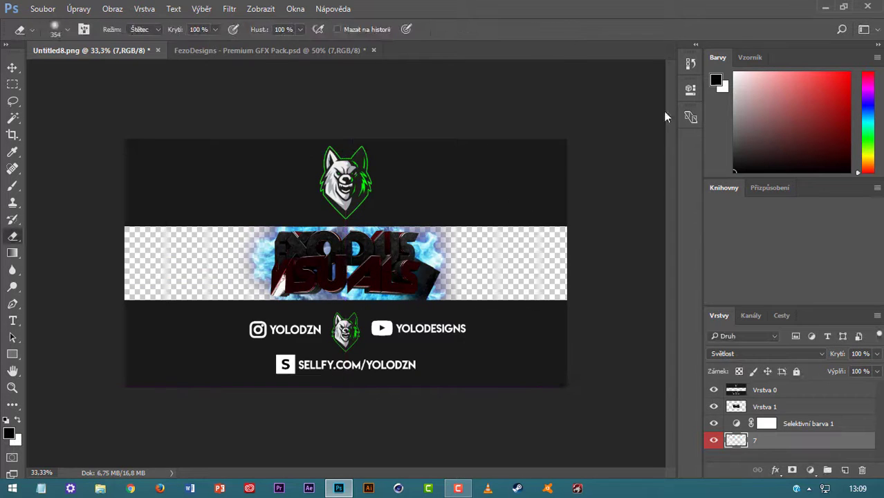
Copy abstract stock layer 6 from the FezoDesigns Premium GFX Pack into the banner, above layer 7
click(267, 51)
click(715, 436)
click(758, 436)
key(v)
drag(305, 220, 339, 239)
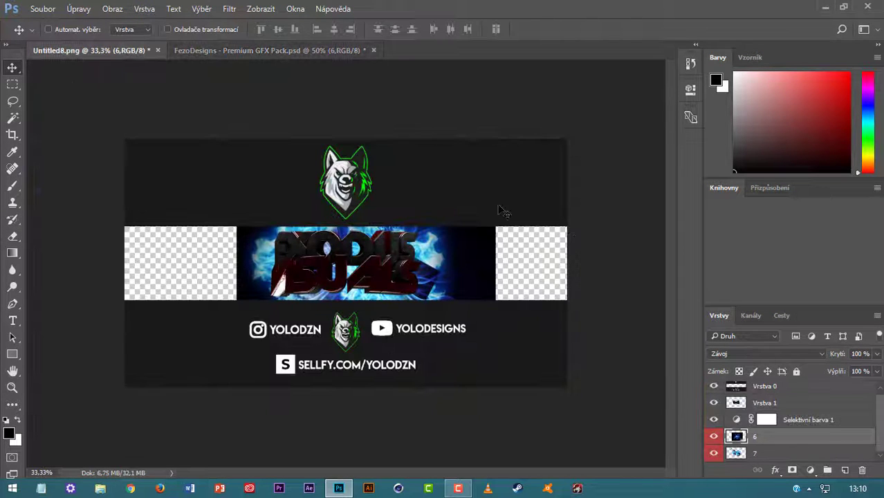
Scale stock layer 6 to about 127.4%, centre it behind the lettering with rulers shown, and move it below layer 7
key(ctrl+r)
key(ctrl+t)
drag(448, 253, 429, 236)
drag(483, 366, 553, 420)
drag(475, 358, 441, 332)
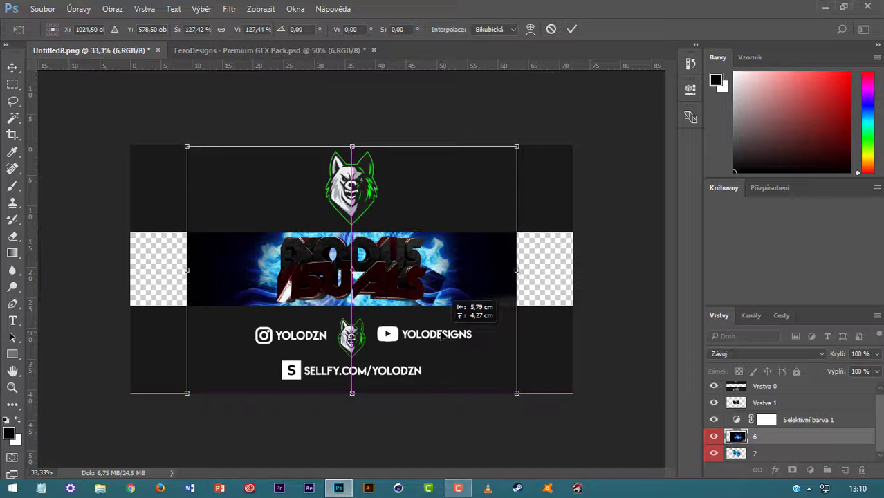
click(573, 29)
drag(782, 436, 783, 460)
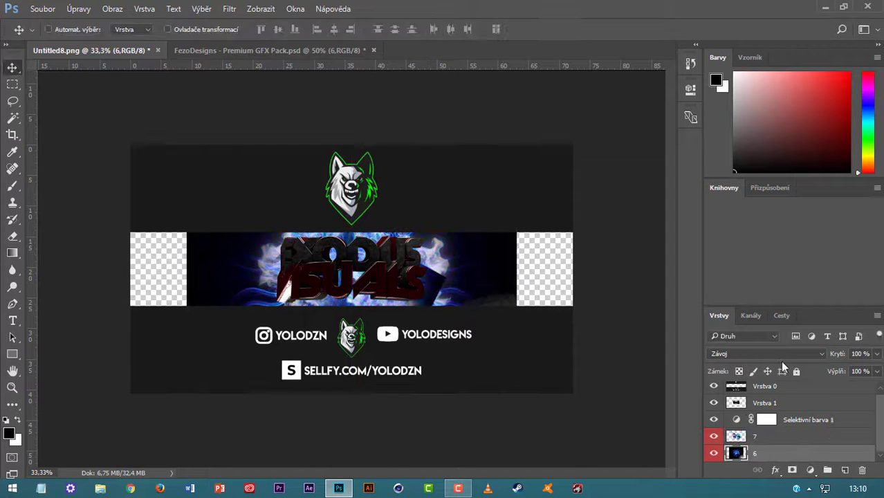
click(713, 437)
click(714, 437)
Add abstract stocks 9 and 11 from the FezoDesigns pack below layer 7, covering the banner strip's left and right ends
click(267, 50)
click(715, 453)
scroll(720, 442, down, 3)
click(713, 388)
click(766, 388)
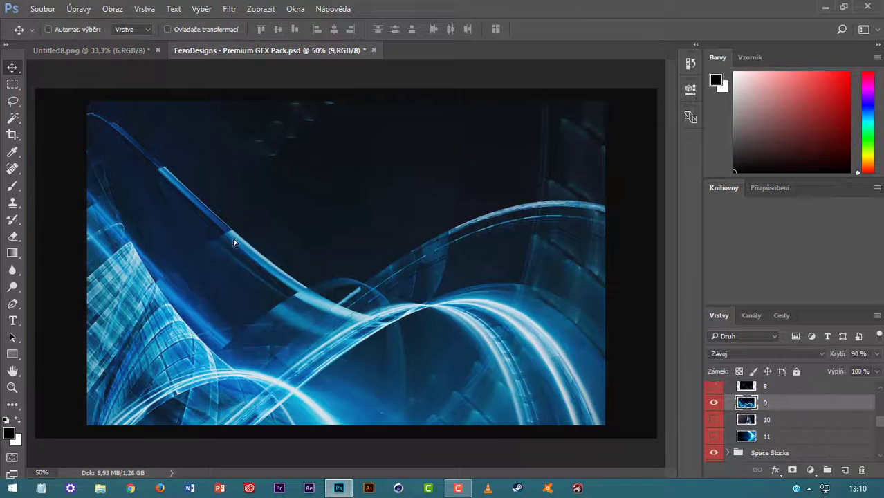
drag(234, 241, 262, 176)
key(ctrl+t)
key(Return)
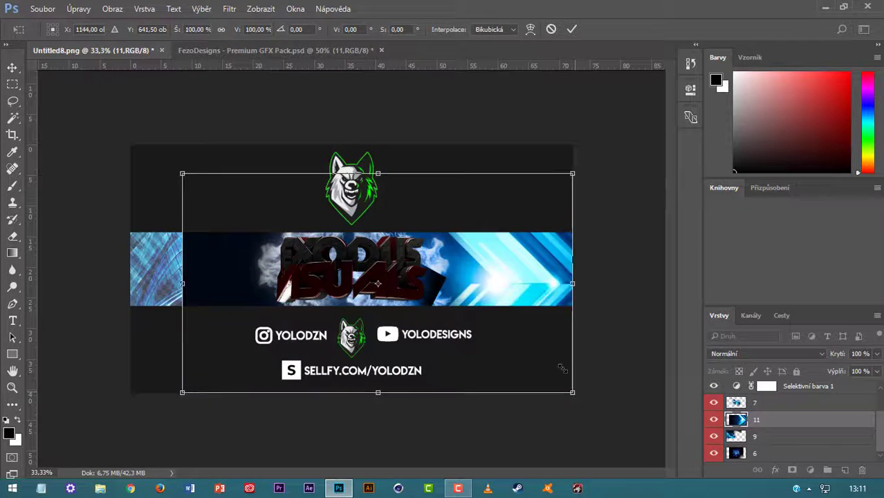
drag(572, 375, 572, 284)
key(Return)
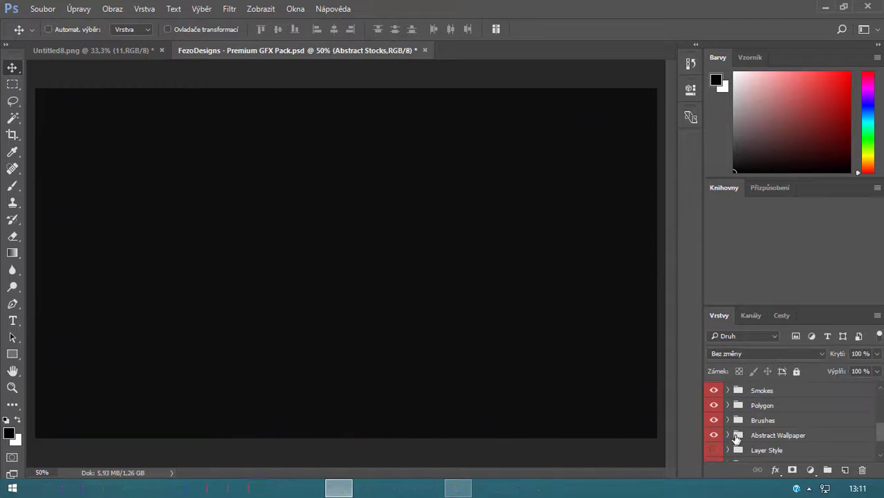
Open the Mythic Pack file from the GFX folder
key(ctrl+o)
drag(386, 146, 385, 198)
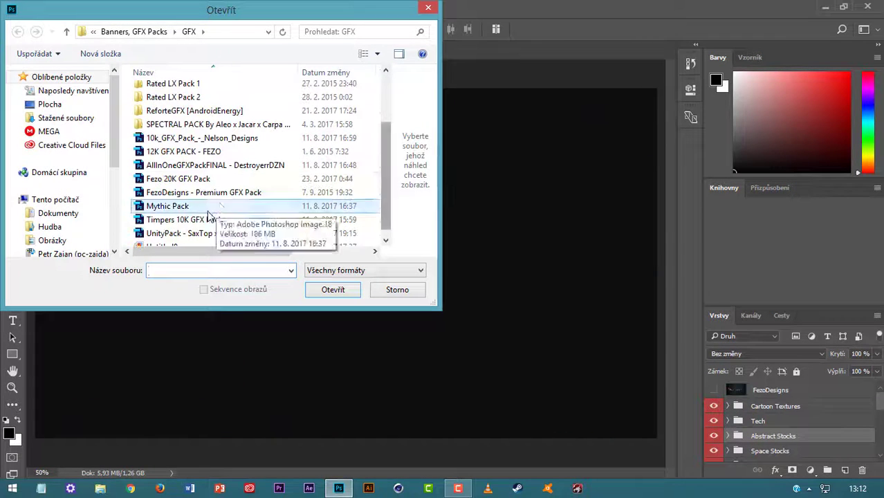
click(398, 290)
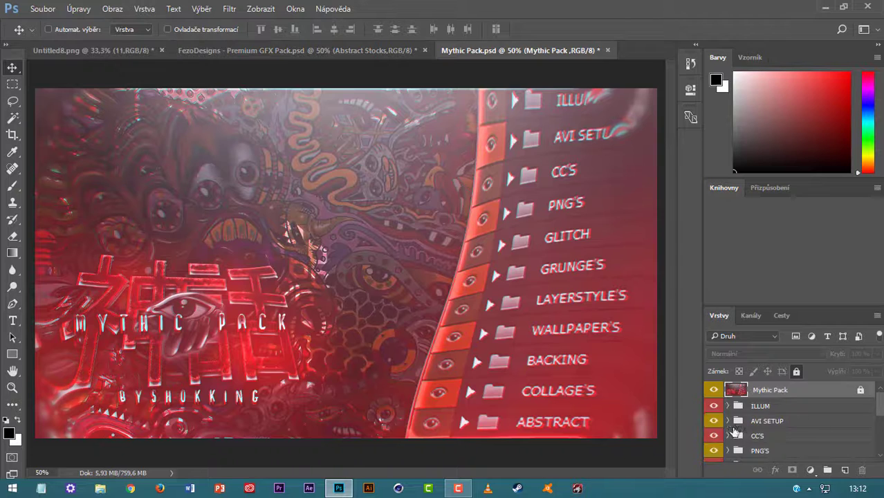
Copy the STARTER PACK group from the Mythic Pack into the banner directly below Vrstva 1, in place of the Selective Color adjustment
click(714, 418)
click(714, 418)
click(714, 448)
drag(768, 448, 360, 270)
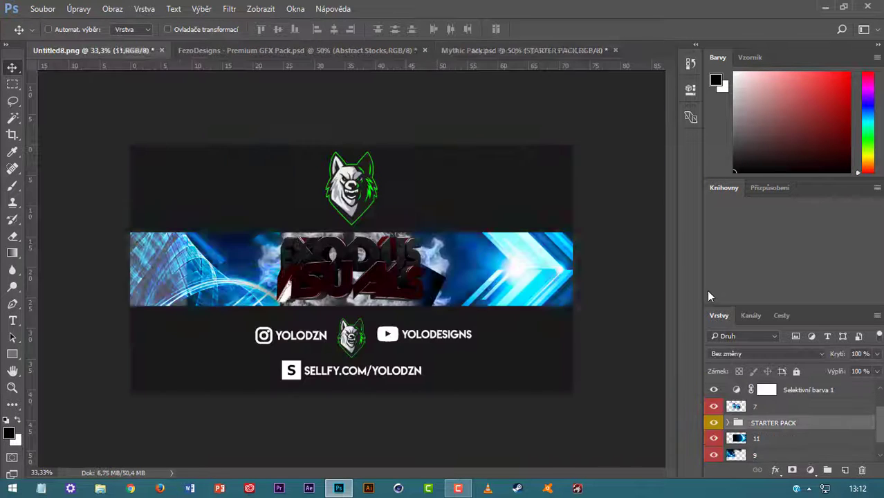
mouse_move(747, 422)
mouse_down()
mouse_move(749, 404)
mouse_move(751, 422)
mouse_up()
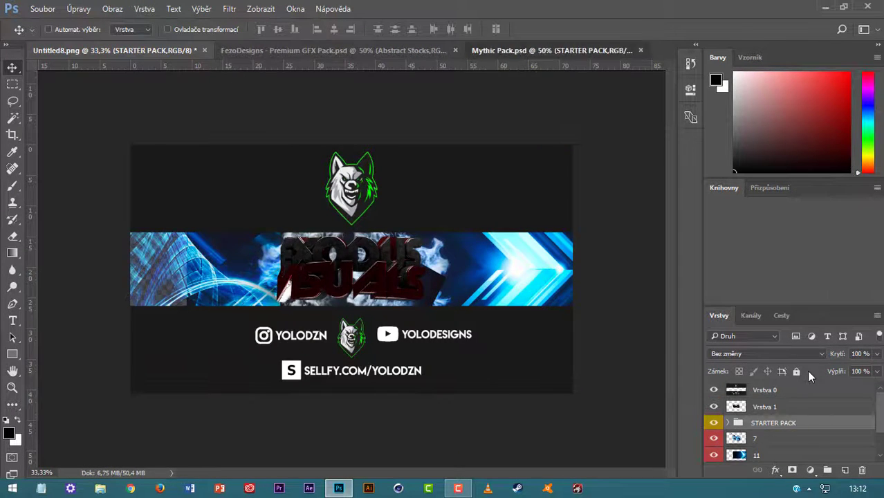
Copy the first color-correction group from the Mythic Pack's CC folder into the banner, above STARTER PACK
click(552, 51)
click(715, 432)
scroll(733, 426, up, 5)
click(738, 421)
click(728, 419)
click(728, 435)
click(738, 399)
scroll(734, 401, down, 1)
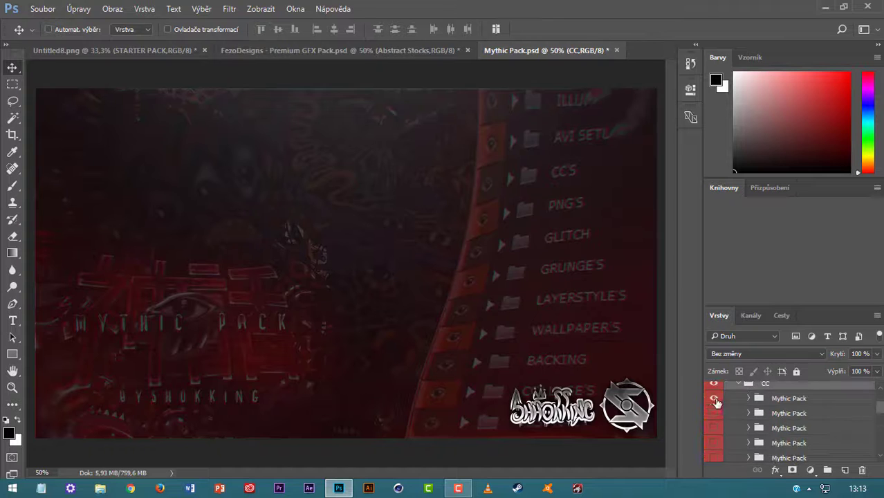
drag(717, 401, 747, 425)
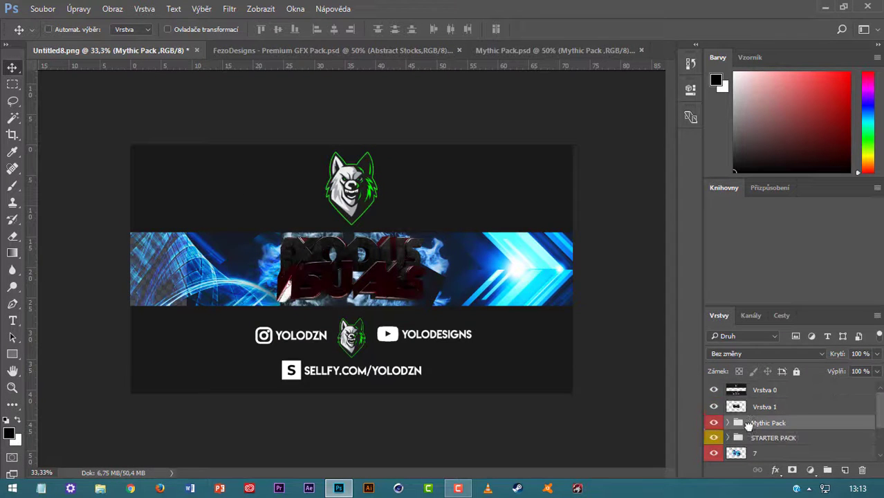
Preview further color-correction groups in the Mythic Pack's CC folder and collapse the folder
click(553, 51)
scroll(711, 415, down, 3)
click(712, 403)
click(712, 403)
scroll(715, 398, up, 2)
click(716, 391)
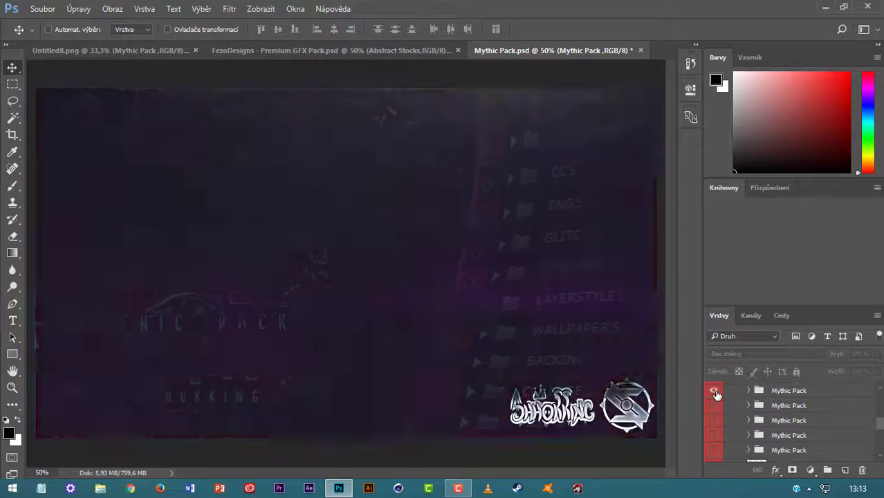
click(716, 394)
click(717, 395)
scroll(717, 395, up, 2)
scroll(739, 401, up, 1)
click(738, 405)
Open 10K.psd from the FEZO 10K GFX PACK folder and dismiss the offer to create a new library
click(42, 9)
click(63, 31)
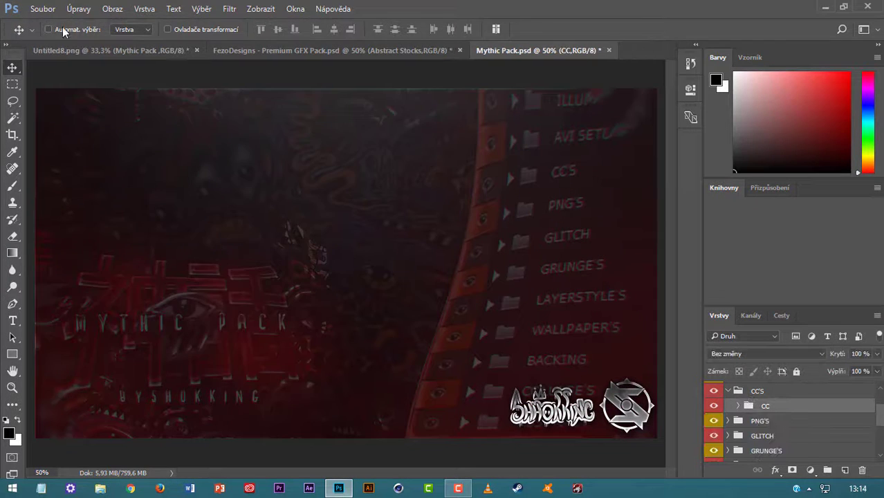
drag(386, 144, 385, 201)
scroll(234, 166, up, 2)
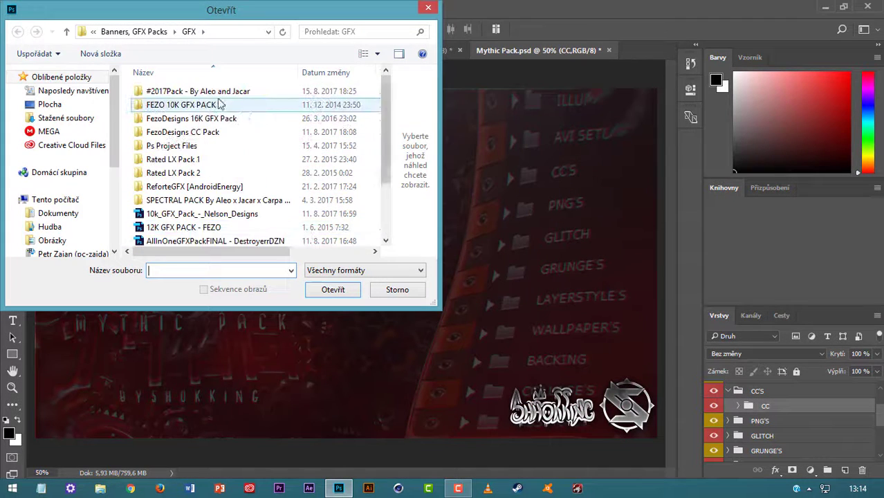
double_click(219, 103)
double_click(195, 103)
double_click(185, 131)
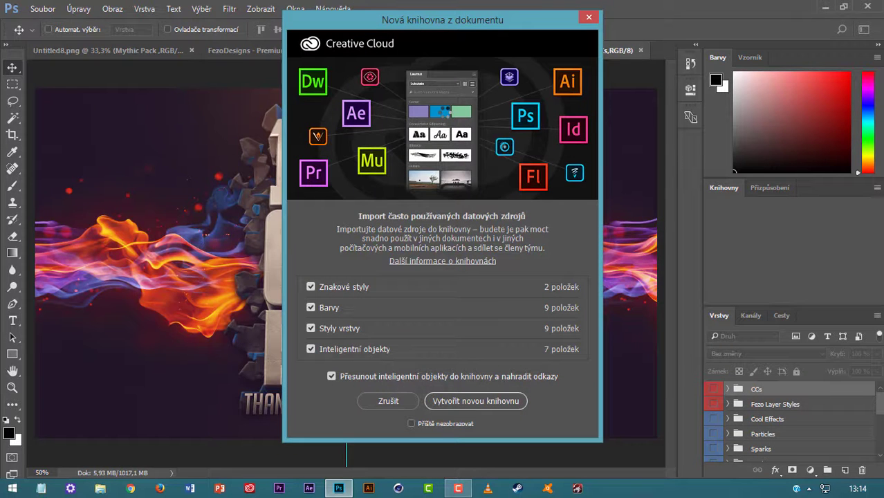
click(588, 18)
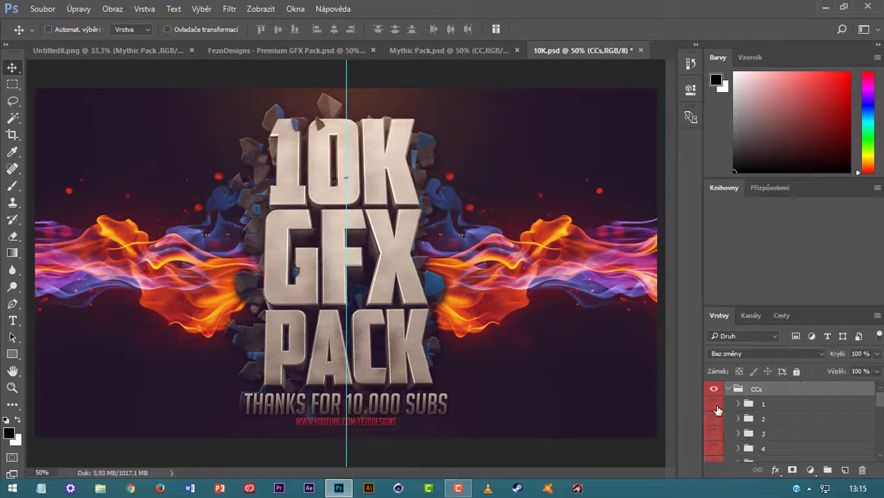
Copy color-correction group 2 from 10K.psd into the banner and place it directly below STARTER PACK
click(714, 404)
click(714, 404)
click(714, 419)
drag(751, 419, 516, 246)
scroll(757, 418, down, 1)
scroll(756, 417, up, 1)
drag(744, 423, 744, 399)
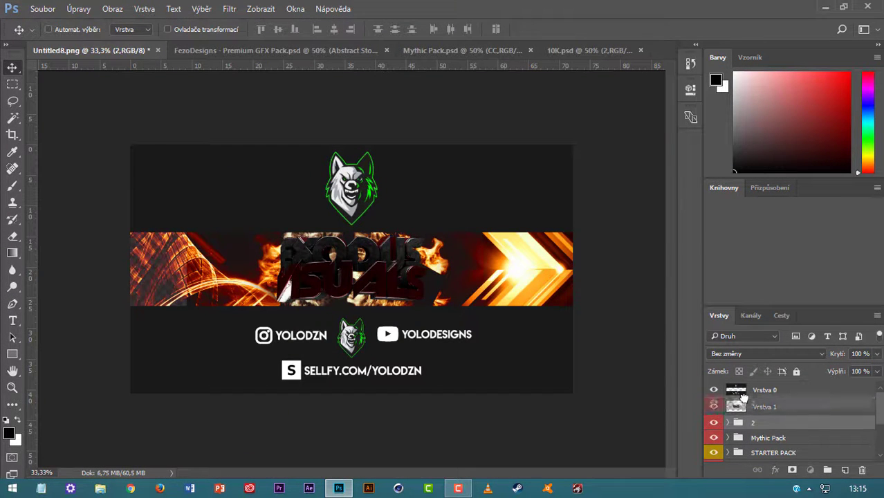
drag(804, 392, 855, 443)
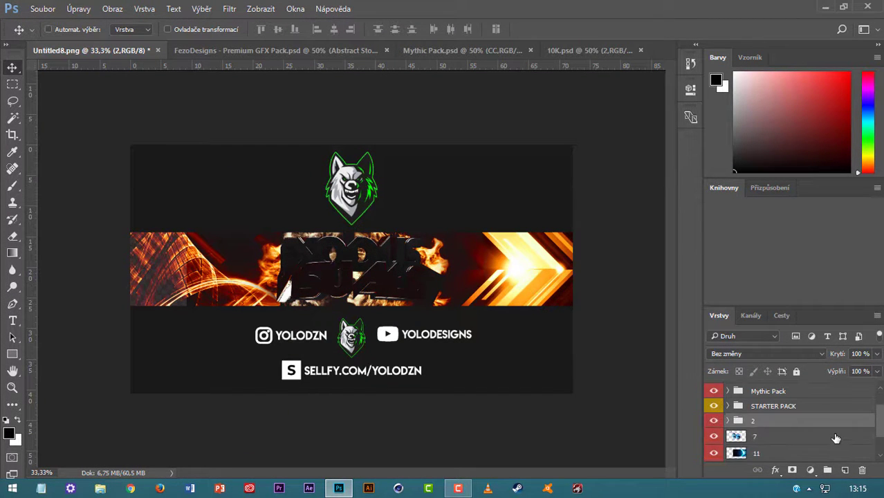
Close the FezoDesigns Premium GFX Pack document without saving its changes
click(387, 50)
click(449, 181)
scroll(714, 423, up, 2)
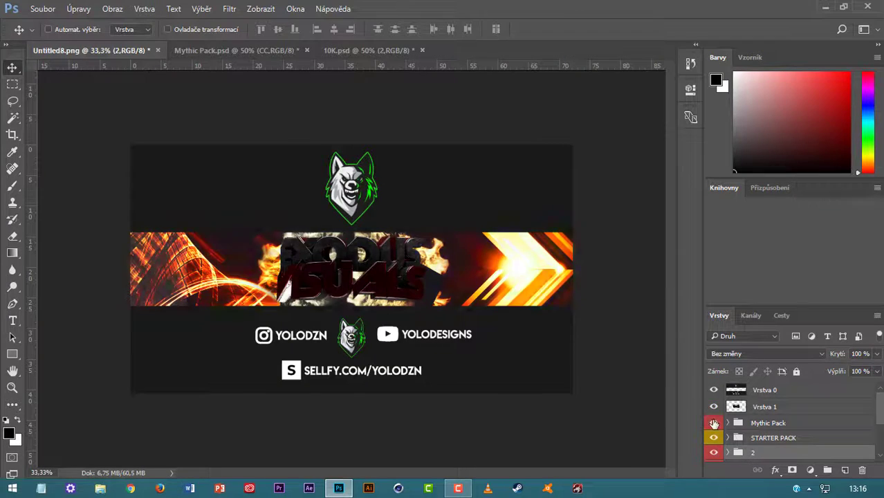
Preview more color-correction groups in 10K.psd and copy group 4 into the banner below STARTER PACK
scroll(784, 443, down, 3)
click(361, 51)
drag(714, 389, 360, 221)
scroll(713, 433, down, 2)
click(713, 434)
click(714, 434)
scroll(714, 434, up, 3)
click(714, 433)
click(715, 436)
click(715, 436)
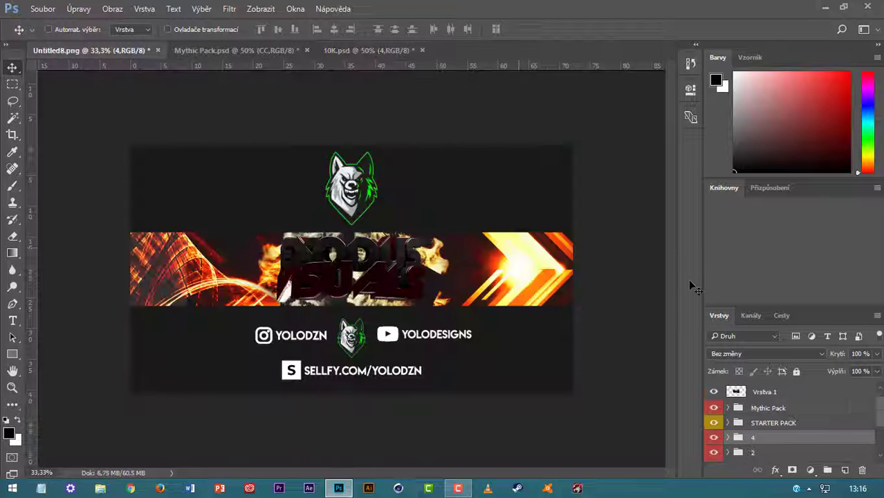
Move color-correction group 4 up the layer stack to just above Vrstva 1, toggling visibility to compare the result
scroll(714, 435, down, 1)
click(714, 435)
scroll(715, 436, up, 1)
drag(759, 437, 762, 414)
drag(740, 421, 739, 444)
click(715, 390)
click(714, 390)
Delete color-correction group 2 from the banner
scroll(782, 402, down, 3)
click(715, 418)
click(757, 418)
key(Delete)
scroll(747, 412, up, 3)
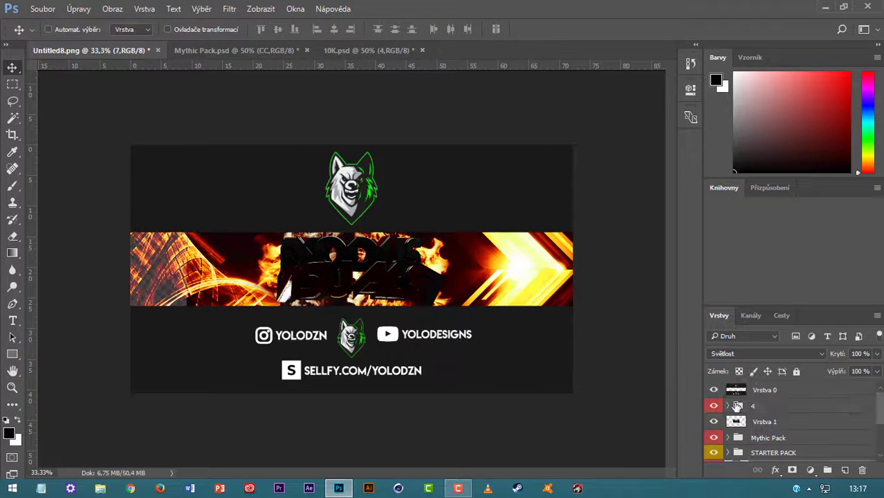
Preview the layers in 10K.psd's Cool Effects group, then show and select effect 6
click(368, 51)
click(715, 390)
click(728, 389)
click(728, 418)
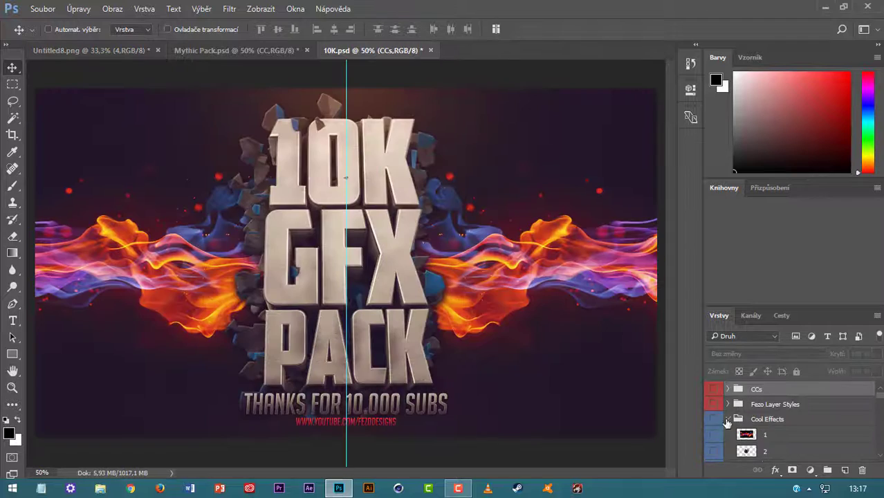
click(715, 433)
scroll(715, 432, down, 1)
click(716, 422)
click(716, 455)
click(715, 455)
scroll(715, 443, down, 2)
click(714, 416)
click(762, 414)
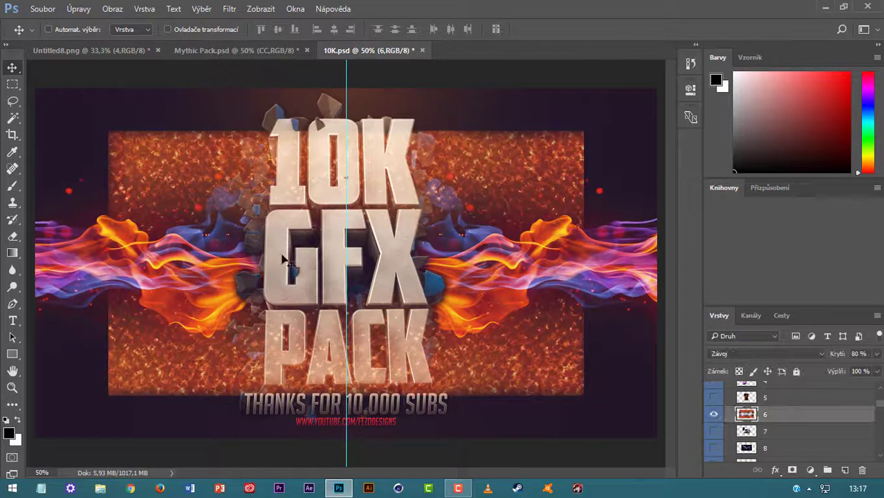
Copy the fiery effect 6 into the banner above group 4 and enlarge it to cover the whole strip's width
drag(283, 259, 338, 276)
key(ctrl+t)
drag(539, 369, 698, 472)
drag(595, 422, 486, 412)
drag(592, 451, 568, 436)
drag(522, 393, 529, 393)
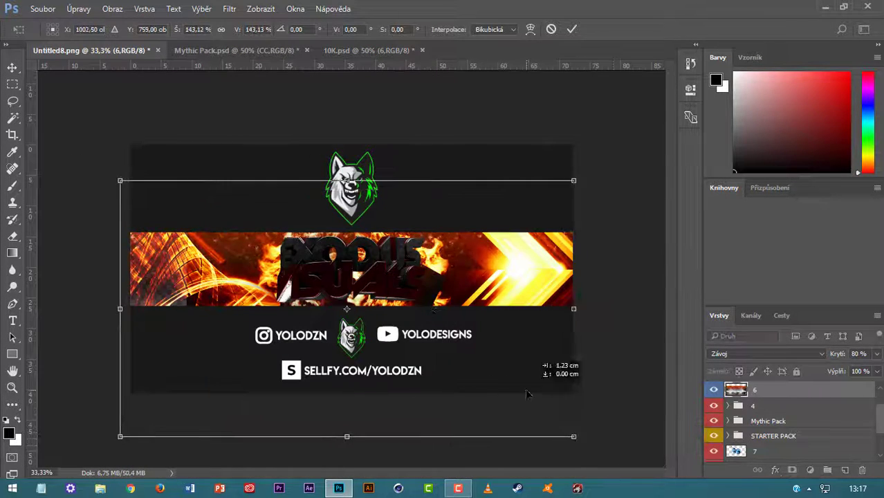
drag(574, 435, 565, 432)
drag(525, 395, 532, 370)
click(572, 29)
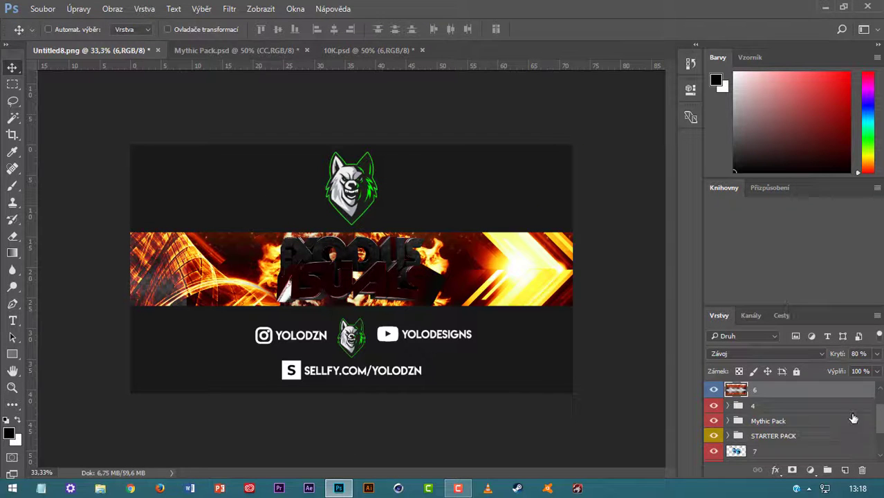
Move the blue abstract stock layer 6 above layer 11, directly below layer 7
scroll(852, 418, down, 3)
double_click(737, 454)
key(Escape)
drag(736, 452, 737, 411)
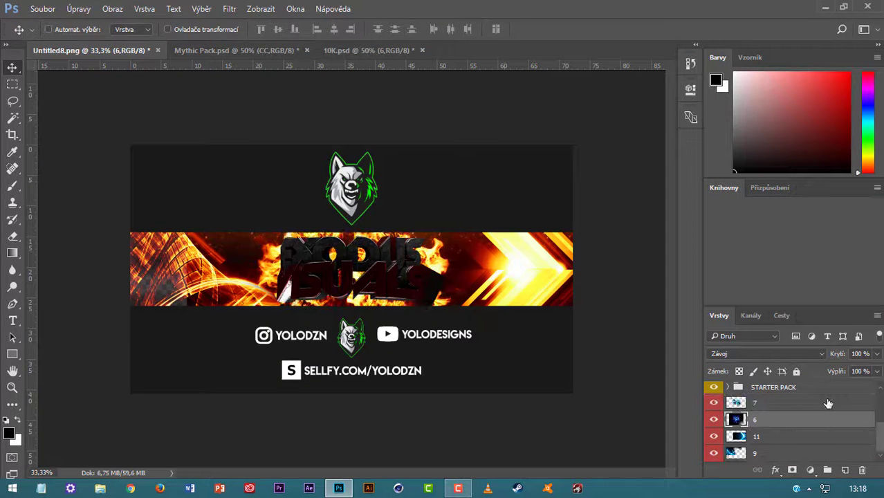
scroll(828, 403, up, 5)
Set up a soft 51 px brush with 0% hardness and paint over the VISUALS letters on a new layer above Vrstva 1
click(828, 405)
click(67, 30)
drag(88, 72, 94, 72)
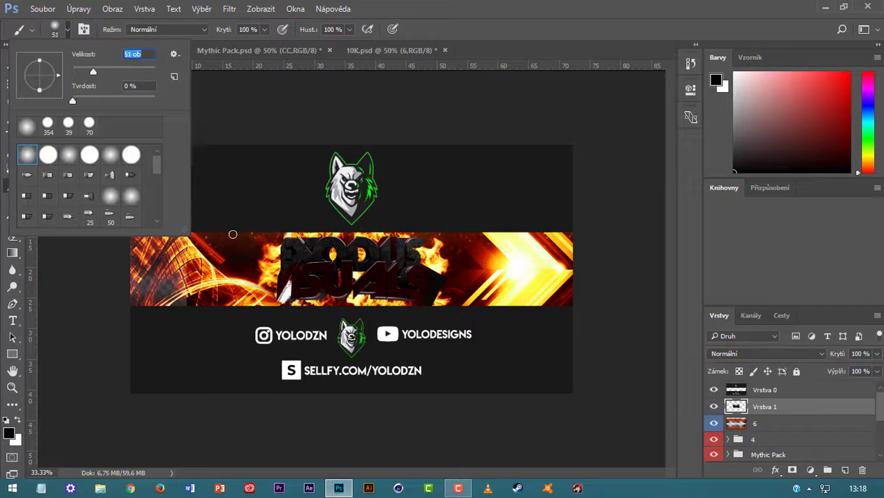
click(12, 388)
drag(363, 253, 319, 289)
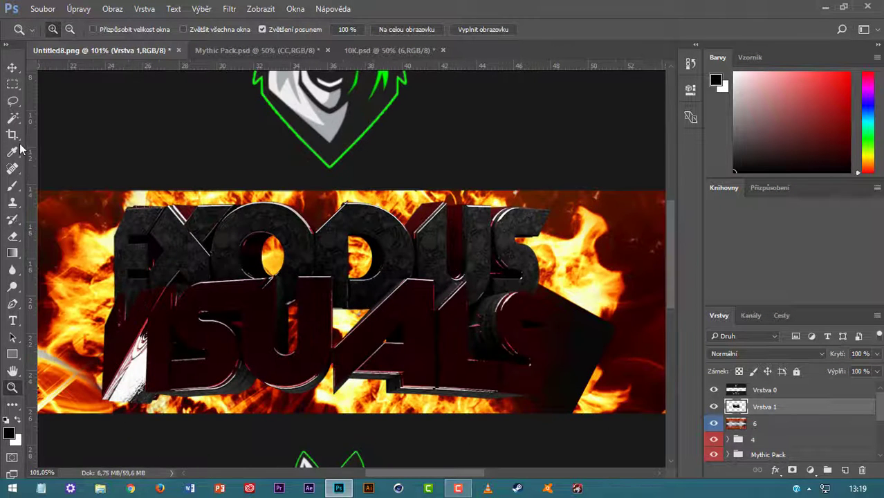
key(b)
click(62, 33)
drag(109, 319, 154, 299)
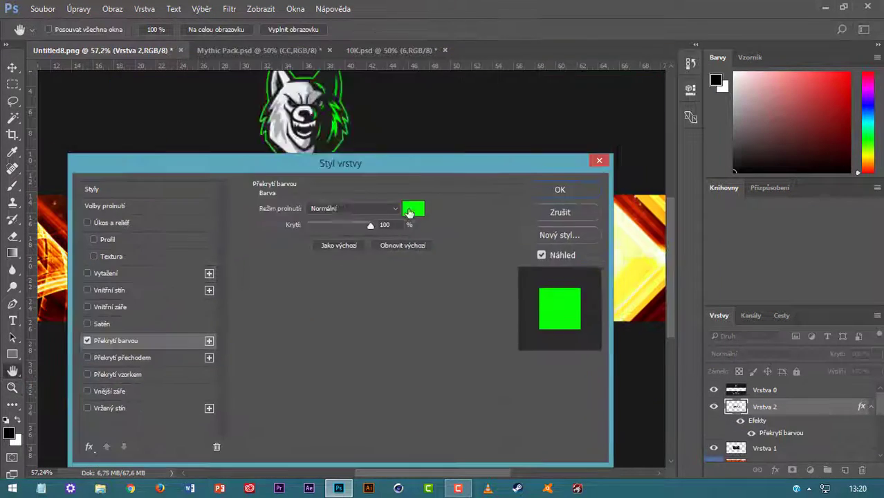
Change Vrstva 2's Color Overlay to yellow and set the layer to Overlay (Překrýt) blending at 100% opacity
click(412, 209)
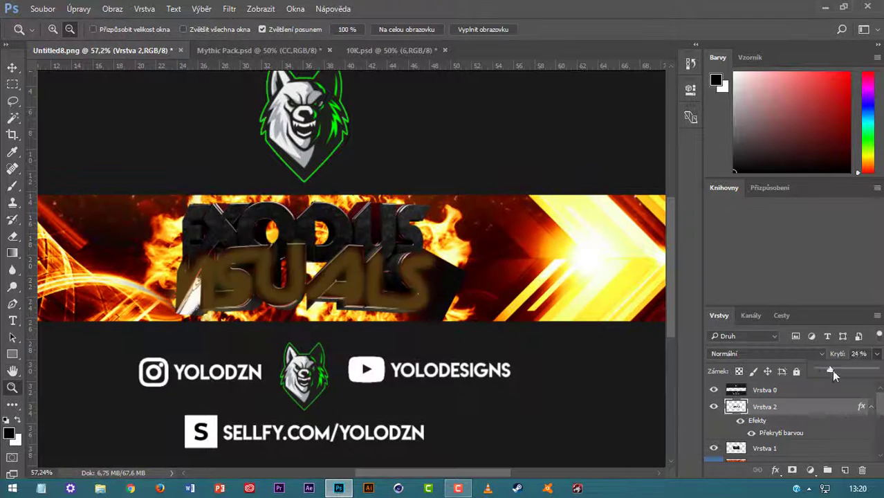
drag(832, 369, 816, 373)
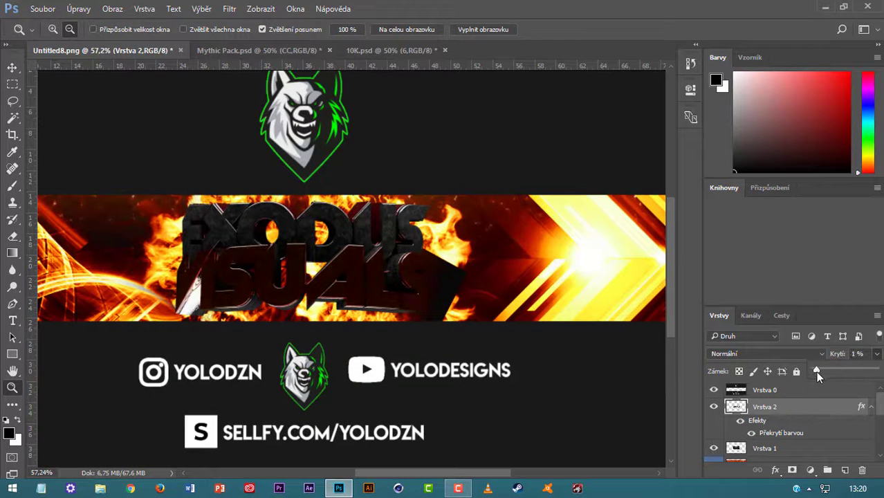
click(767, 354)
click(773, 220)
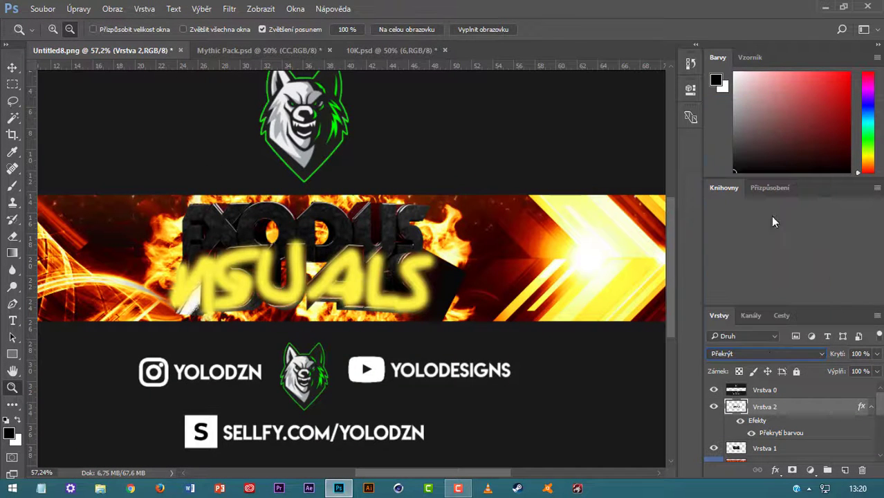
Lower Vrstva 2's opacity and paint over the EXODUS letters with the soft 51 px brush on a new layer above it
click(871, 408)
drag(877, 353, 800, 366)
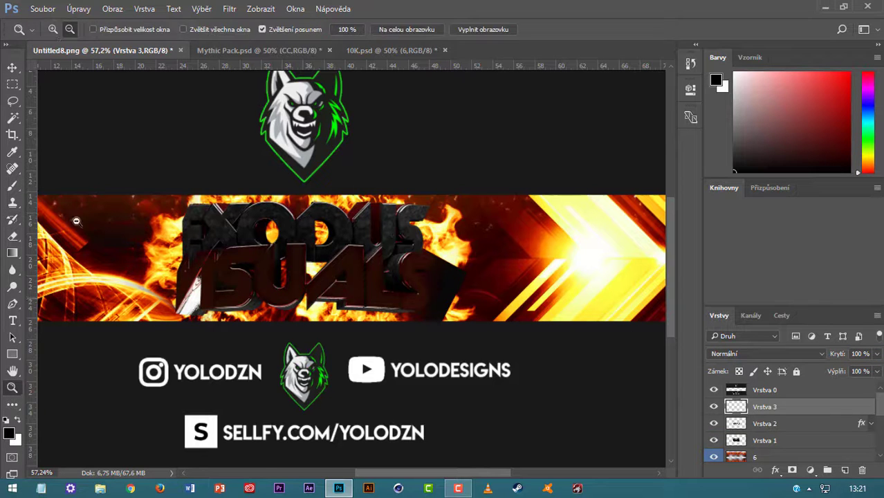
drag(77, 221, 267, 240)
mouse_move(107, 183)
mouse_down()
mouse_move(133, 181)
mouse_move(128, 265)
mouse_move(171, 212)
mouse_move(158, 240)
mouse_up()
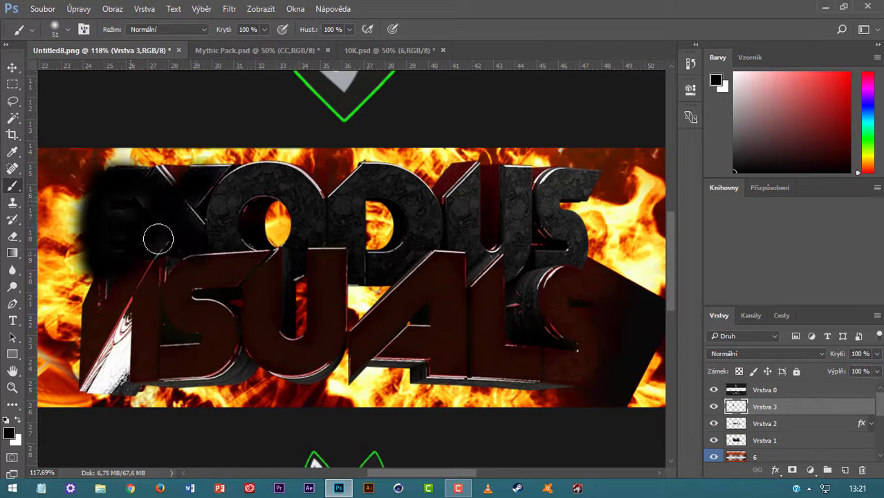
mouse_move(519, 218)
mouse_down()
mouse_move(564, 210)
mouse_move(577, 241)
mouse_up()
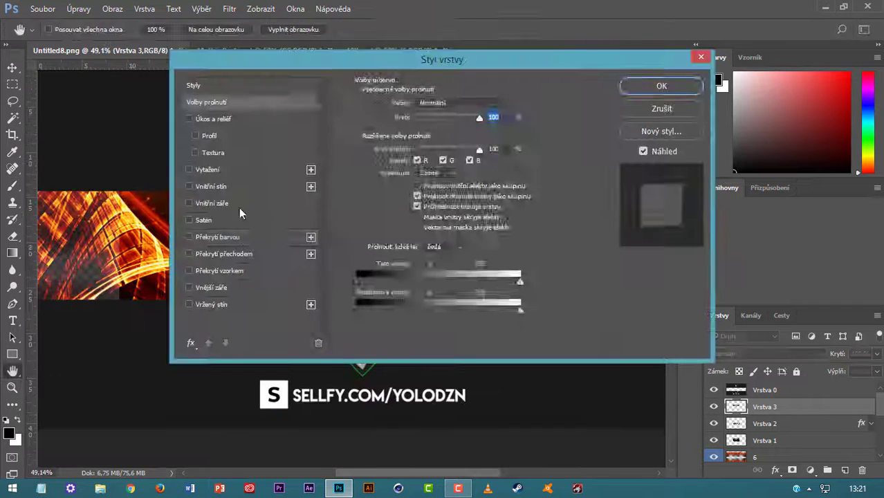
Add a white Color Overlay to Vrstva 3 and set the layer to Overlay (Překrýt) blending at reduced opacity
click(229, 236)
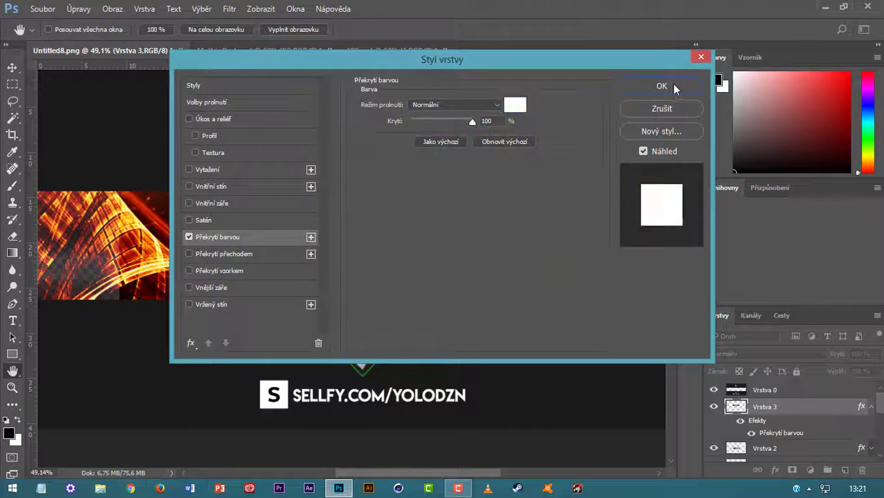
click(664, 85)
click(766, 354)
click(754, 217)
text(5)
key(Return)
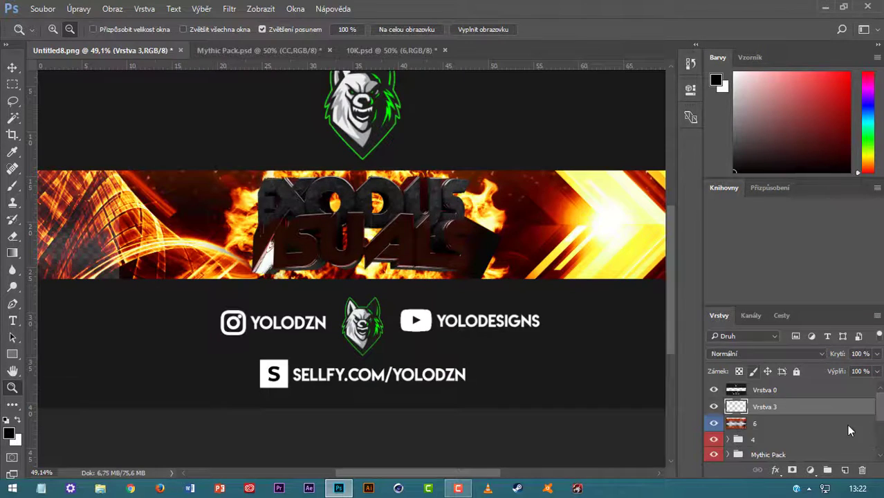
Copy the red gradient layer from Mythic Pack.psd into the banner and enlarge it to cover the whole strip
click(275, 50)
scroll(759, 443, down, 3)
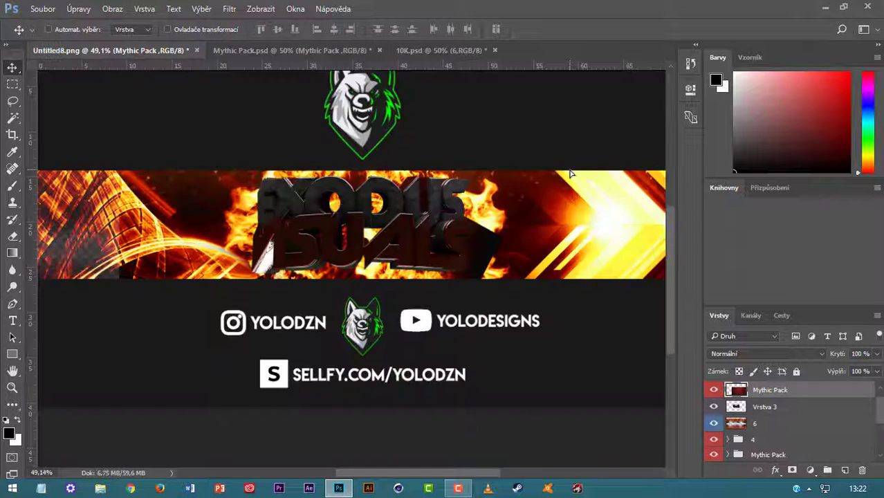
drag(573, 173, 75, 239)
drag(363, 171, 344, 178)
key(ctrl+t)
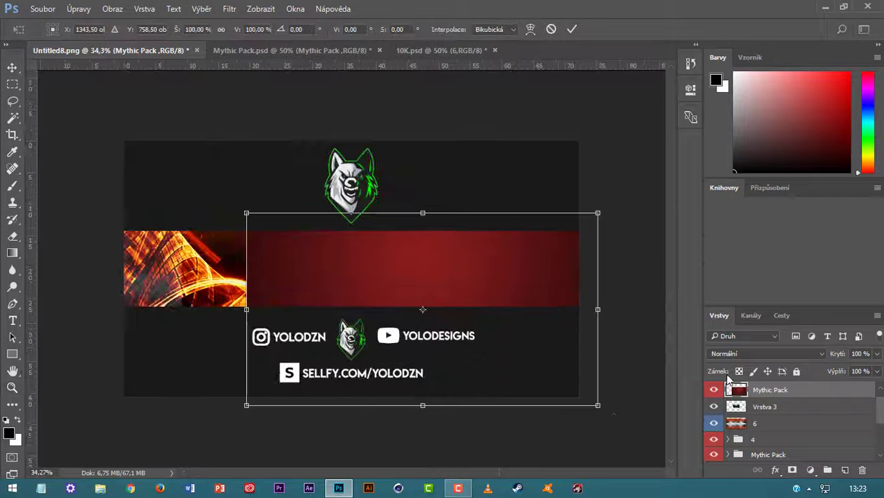
drag(598, 407, 674, 447)
drag(673, 442, 594, 400)
drag(536, 359, 524, 353)
click(573, 29)
Set the red Mythic Pack layer to Overlay (Překrýt) blending and move it directly below the STARTER PACK group
click(766, 353)
click(731, 217)
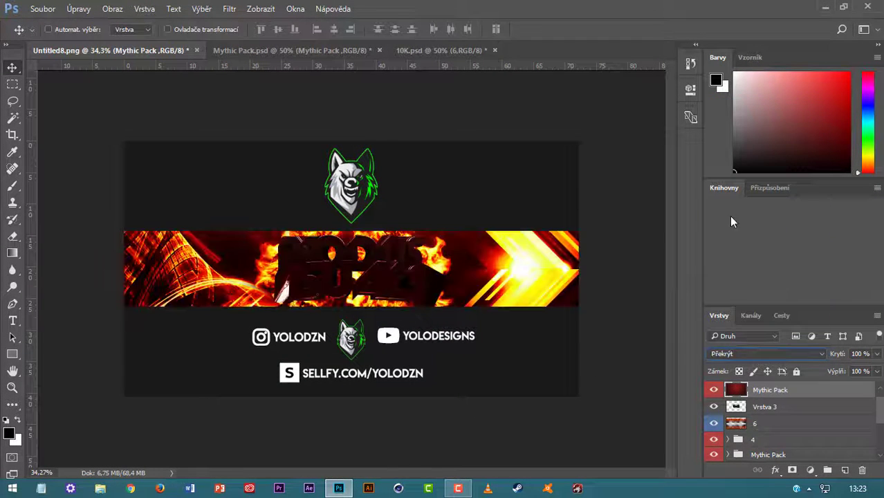
drag(768, 391, 789, 399)
scroll(761, 444, up, 3)
Duplicate the fiery effect layer 6, shift the copy upward over the strip and merge it with the original
right_click(767, 406)
click(734, 65)
key(Return)
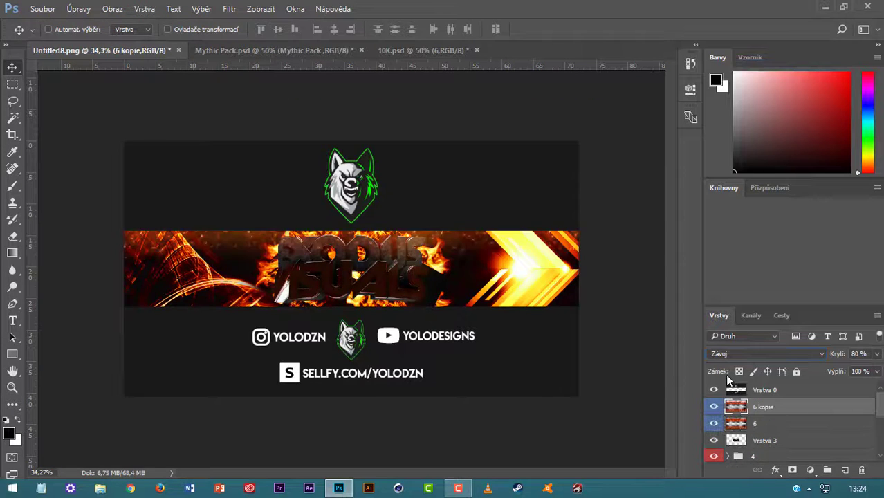
key(ctrl+t)
drag(477, 290, 477, 258)
key(Return)
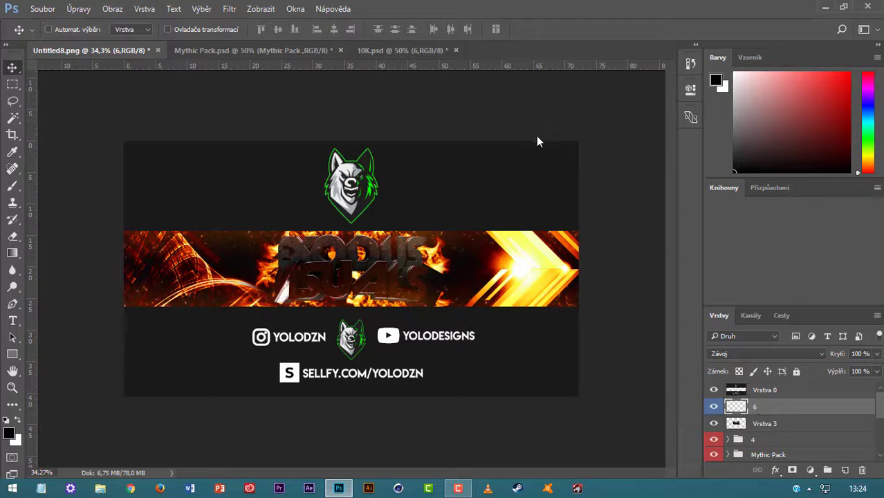
Preview the layers of the GRUNGE'S group in Mythic Pack.psd and copy a grunge layer into the banner
click(253, 51)
click(728, 389)
scroll(725, 410, up, 2)
click(733, 415)
click(729, 413)
scroll(732, 400, down, 2)
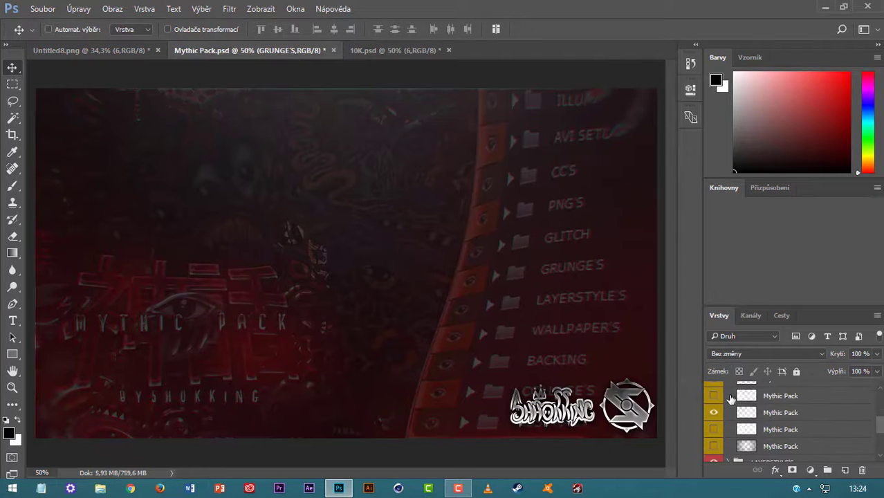
drag(767, 413, 311, 228)
Enlarge and center the grunge layer so it covers the whole banner canvas, keeping it directly below Vrstva 0
key(ctrl+t)
drag(505, 284, 545, 325)
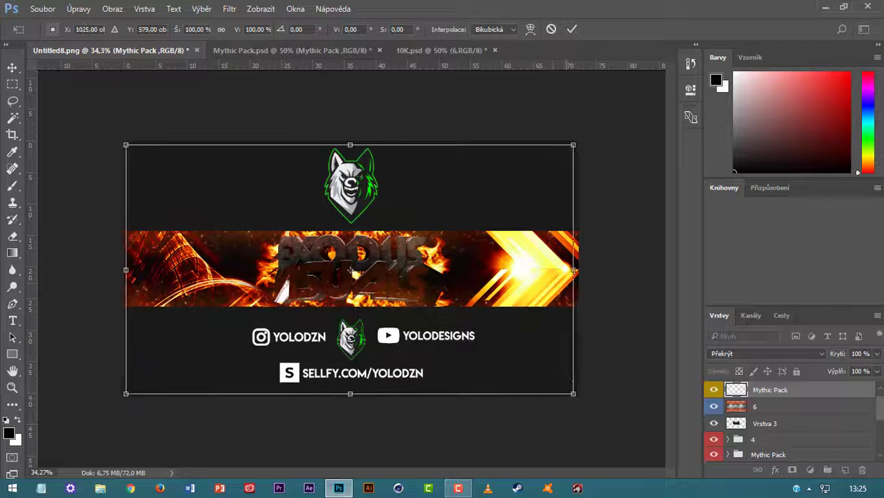
drag(576, 393, 587, 400)
drag(527, 366, 525, 364)
click(571, 29)
scroll(767, 413, up, 1)
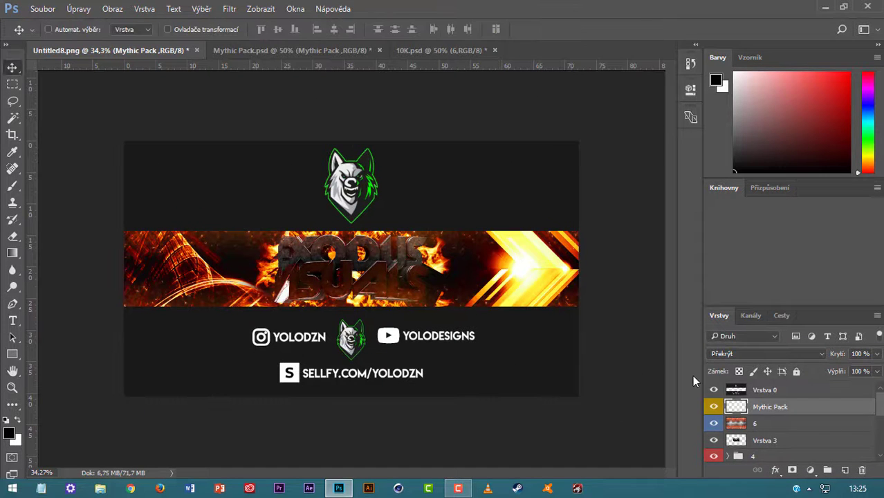
key(ctrl+Tab)
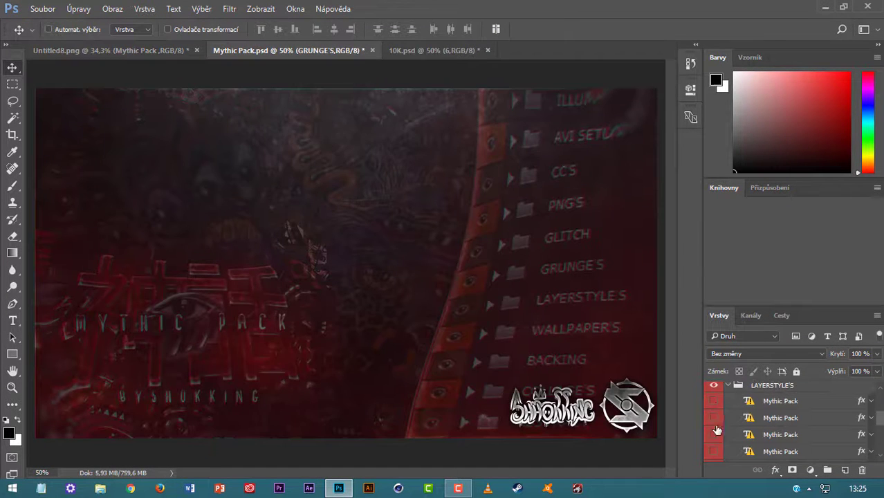
drag(338, 148, 310, 272)
key(Delete)
Preview the LAYERSTYLE'S samples in Mythic Pack.psd and copy the LAYER 8 text layer into the banner
click(292, 50)
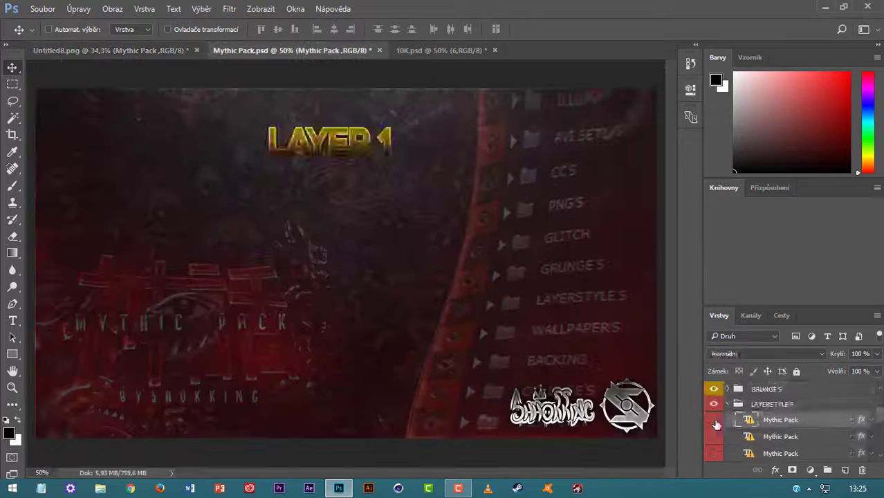
click(716, 420)
scroll(717, 421, down, 3)
click(714, 420)
click(780, 420)
drag(333, 385, 454, 259)
Change the copied text's font to Slant and replace its wording with MADE BY
click(511, 250)
key(ctrl+a)
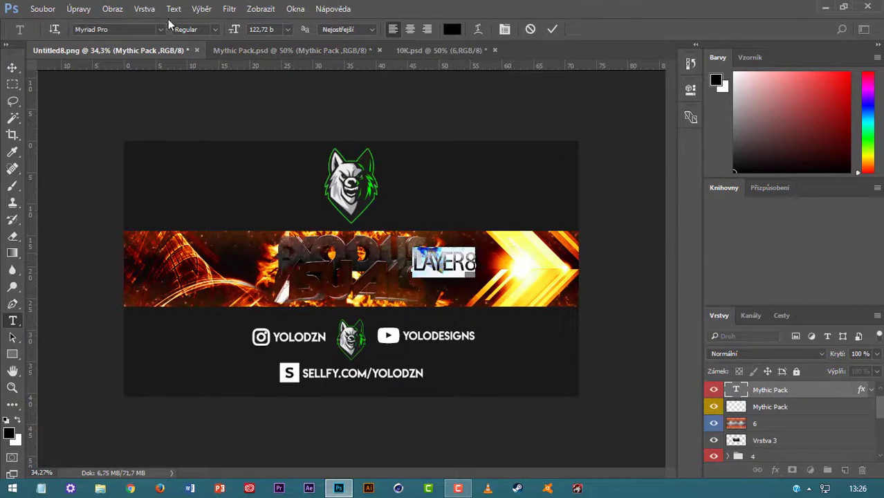
click(160, 30)
scroll(208, 242, down, 10)
scroll(246, 310, down, 3)
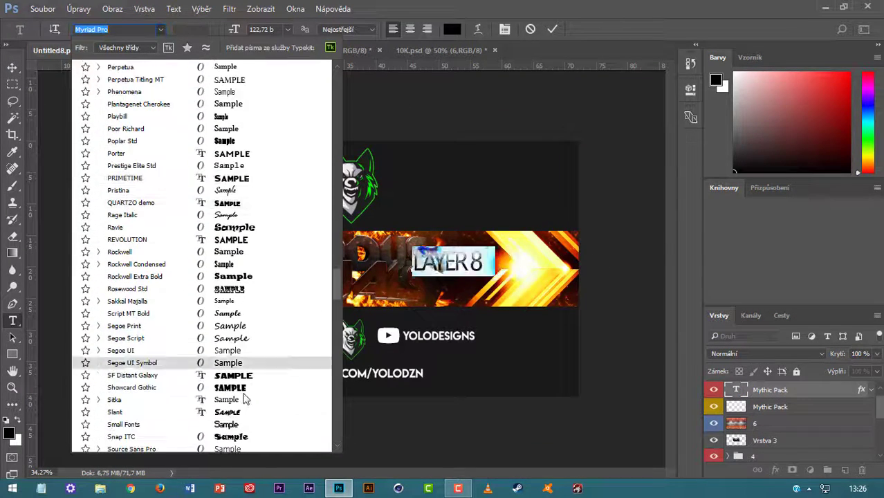
key(Escape)
text(MADE BY)
key(Return)
text(YOLO)
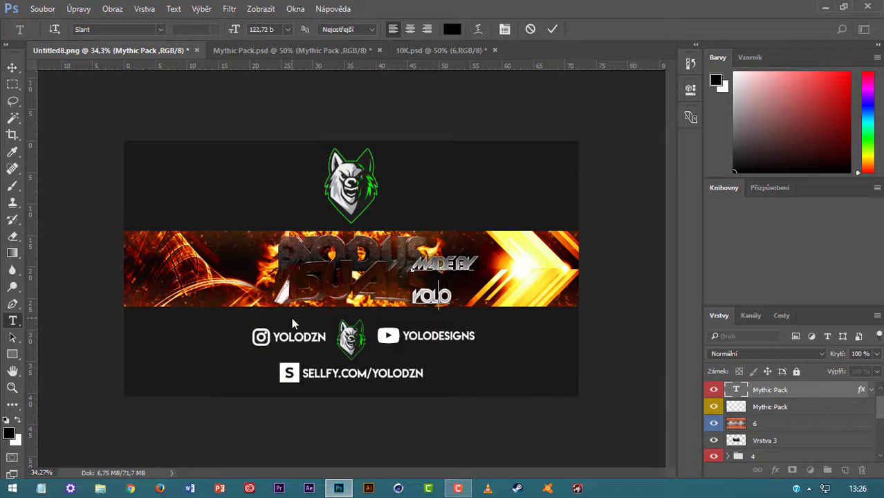
key(BackSpace)
key(BackSpace)
key(BackSpace)
key(BackSpace)
key(BackSpace)
Duplicate the MADE BY text layer
click(12, 68)
right_click(763, 391)
click(576, 141)
click(564, 133)
double_click(737, 390)
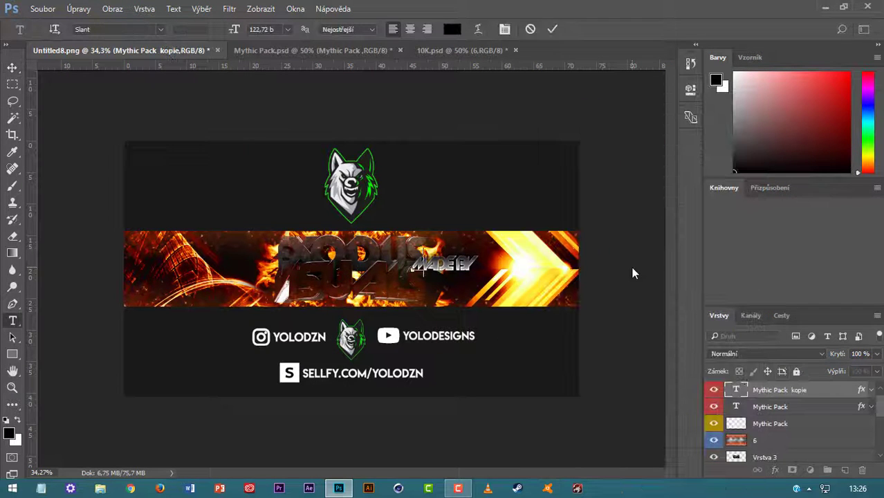
key(ctrl+Return)
key(v)
Change the duplicated text to YOLODESIGNS and move it directly beneath the MADE BY line
double_click(736, 390)
text(YOLODESIGNS)
key(ctrl+Return)
key(v)
key(ctrl+t)
drag(502, 272, 503, 290)
key(Return)
Scale both credit text layers together to about 57% and place them in the upper-right corner of the fiery strip
right_click(760, 391)
ctrl+click(765, 410)
right_click(789, 407)
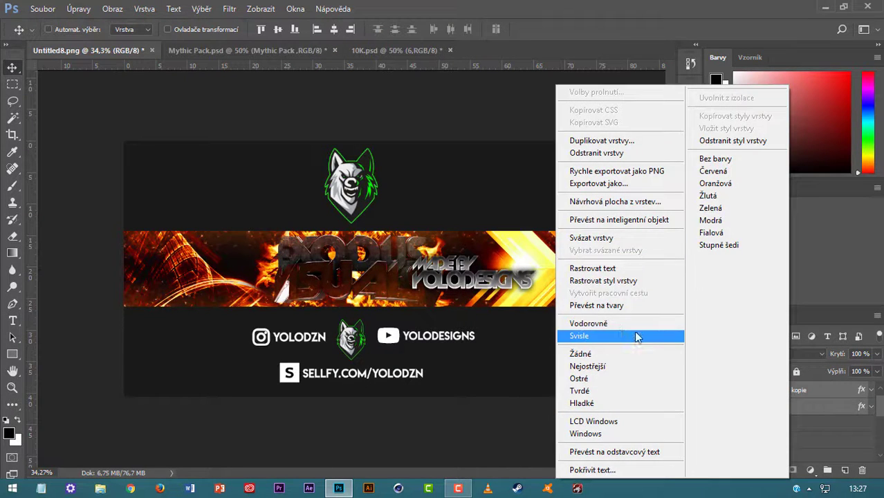
click(799, 394)
key(ctrl+t)
drag(535, 290, 504, 276)
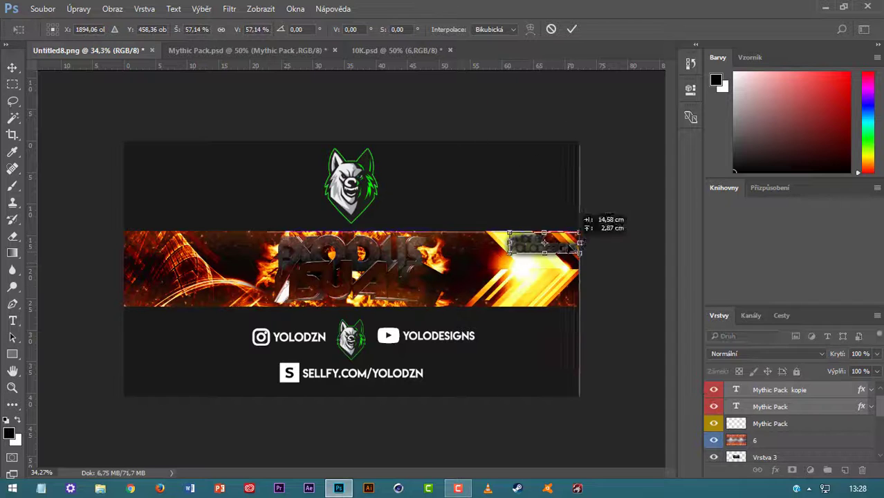
key(Return)
Move the two credit text layers below the grunge layer and lower their opacity
drag(769, 390, 757, 415)
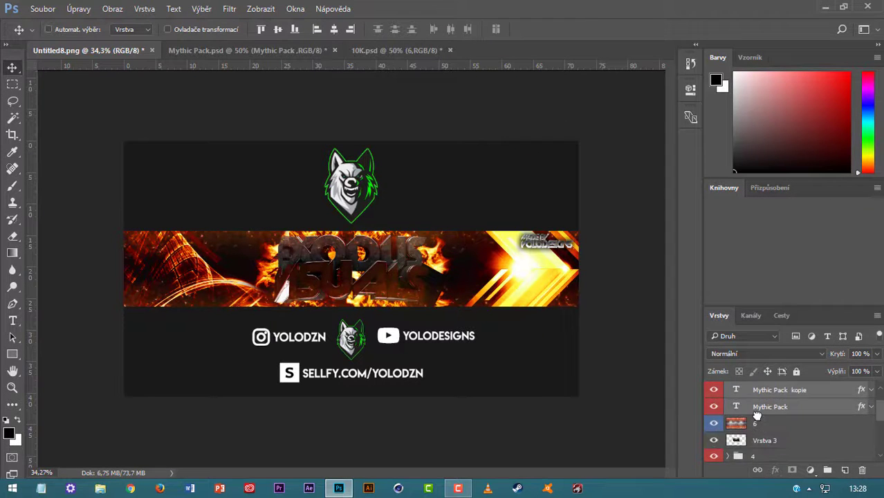
click(879, 354)
drag(876, 370, 833, 369)
click(13, 387)
drag(548, 251, 616, 251)
click(877, 353)
drag(833, 373, 843, 373)
Preview effects 10 and 11 in 10K.psd and copy effect 11 into the banner
key(ctrl+0)
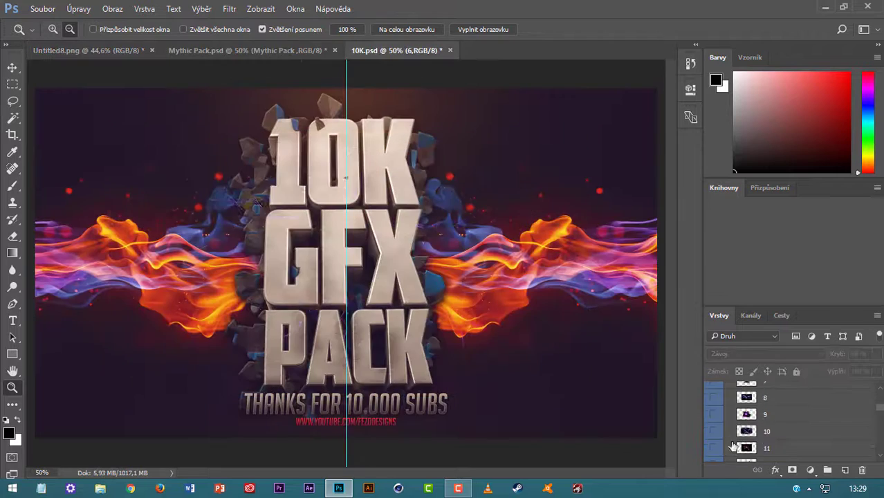
click(712, 433)
key(v)
click(713, 432)
click(714, 448)
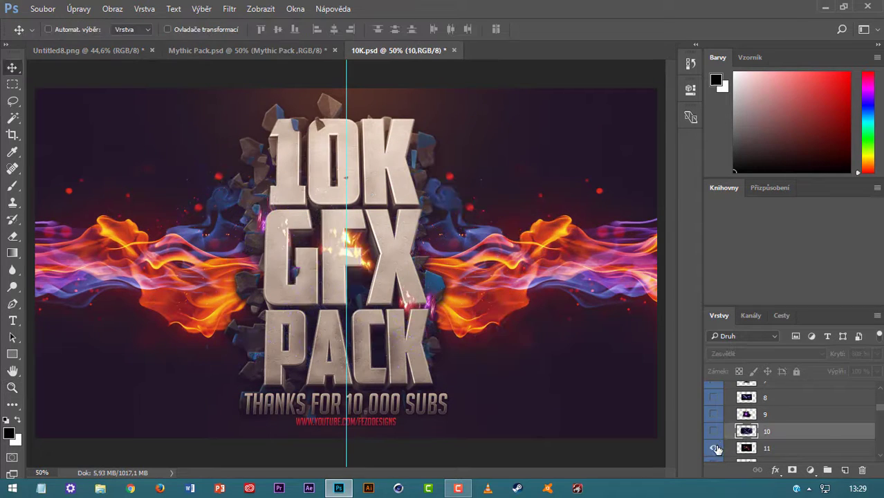
click(750, 451)
drag(358, 235, 136, 241)
Transform effect 11 to fit the strip's left end and move its layer between the red Mythic Pack layer and layer 7
key(ctrl+t)
drag(290, 229, 278, 339)
drag(208, 318, 183, 374)
key(Return)
drag(757, 390, 748, 431)
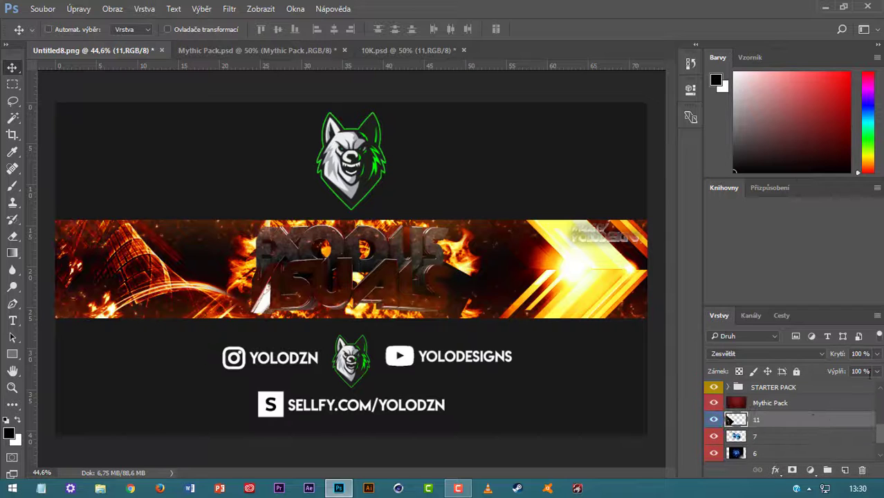
Duplicate effect layer 11 and transform the copy to sit at the strip's right end
right_click(766, 423)
click(766, 354)
key(Return)
key(ctrl+t)
drag(298, 277, 296, 280)
drag(121, 314, 663, 236)
key(Return)
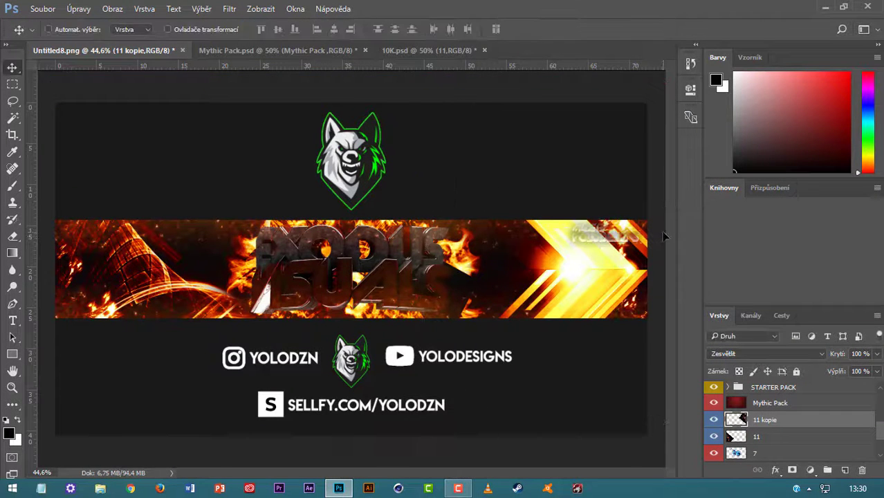
click(42, 8)
click(232, 147)
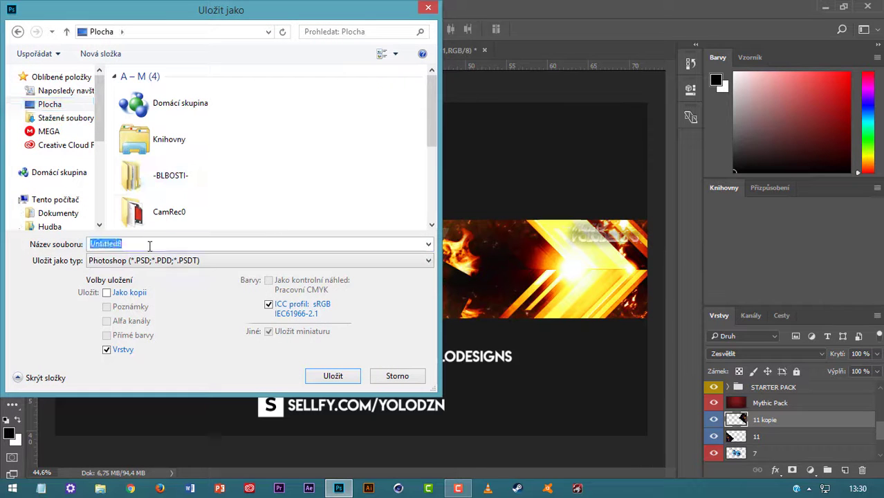
text(Banner)
key(Down)
key(Return)
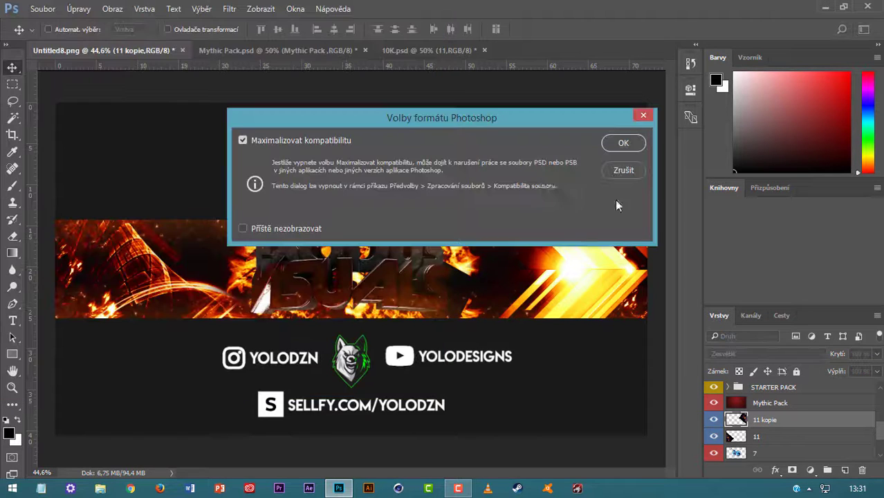
click(618, 171)
Save a copy of the finished banner in PNG format
click(43, 8)
click(208, 147)
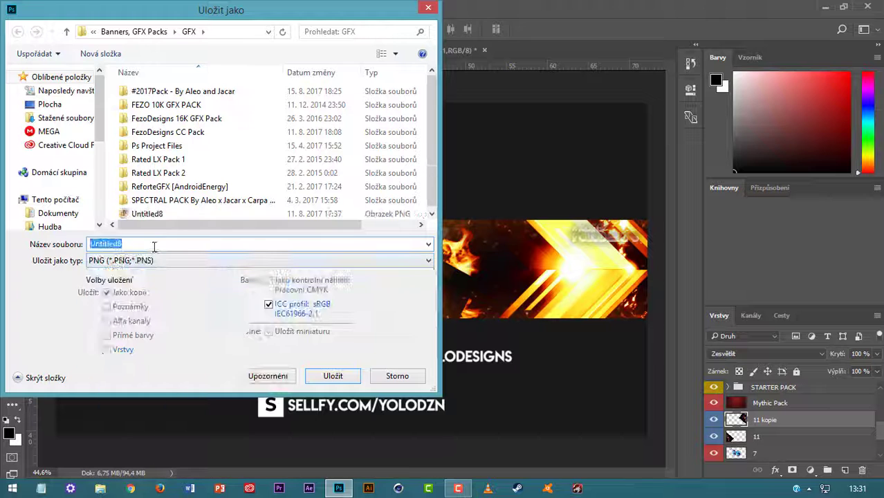
key(Return)
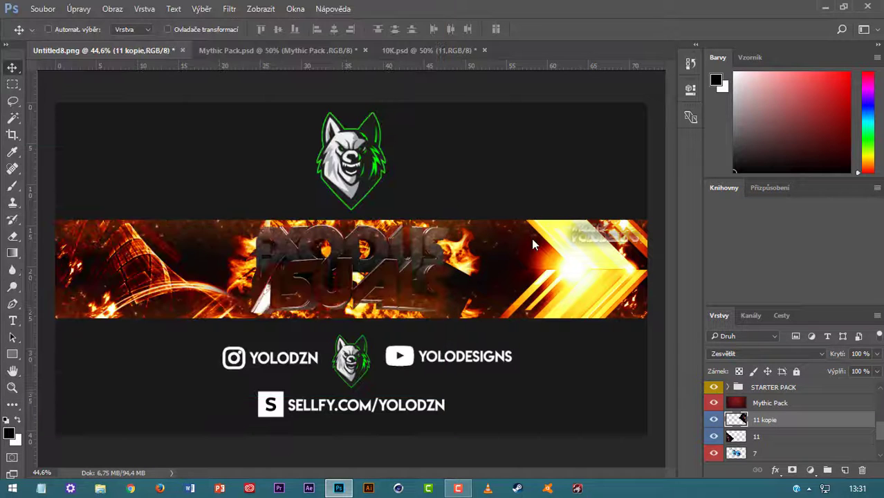